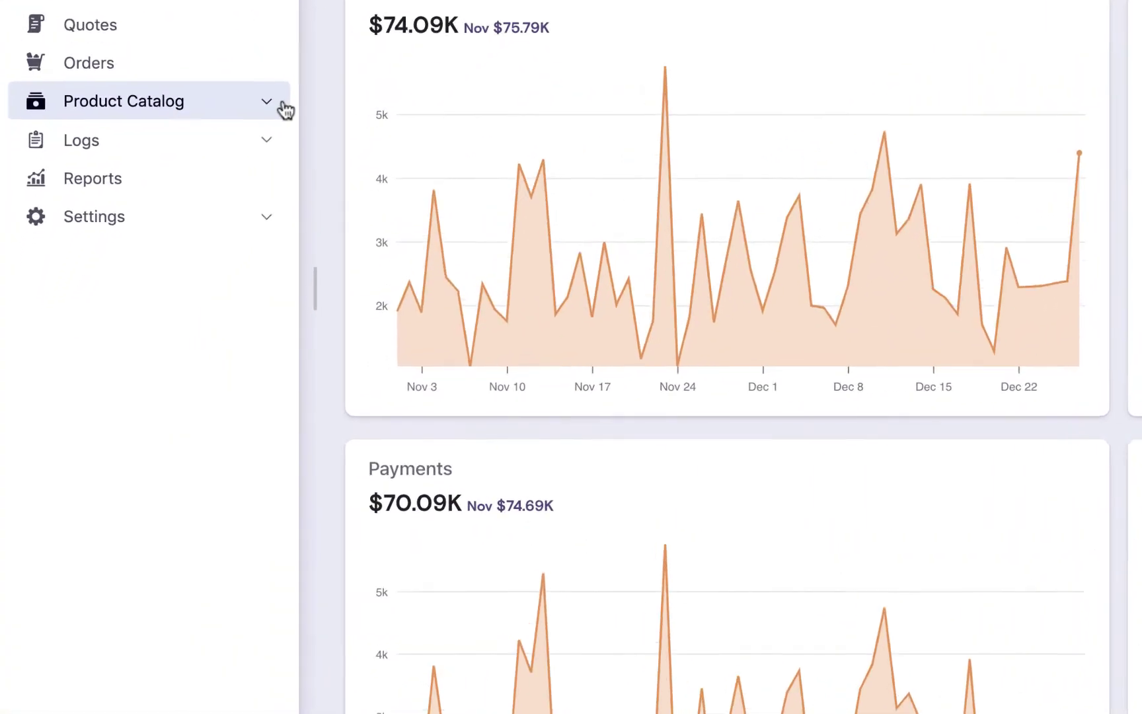
- Start a new plan named 'Volume - Monthly' under Product Catalog > Plans and check its auto-filled ID
click(162, 244)
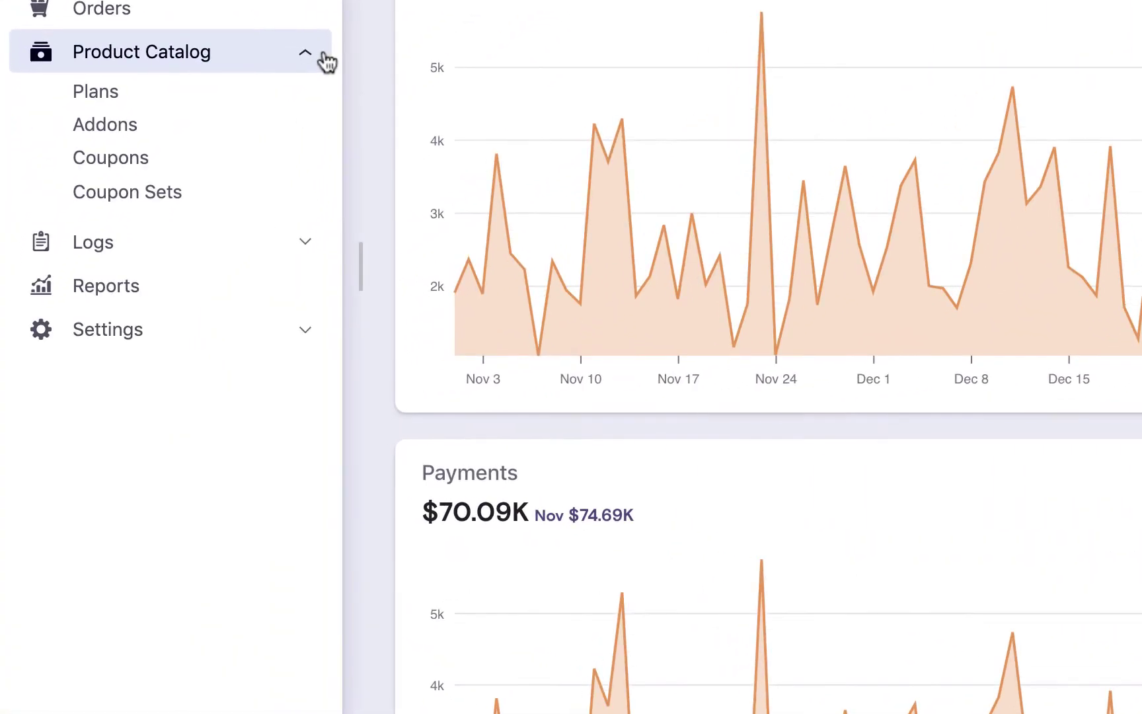
click(325, 102)
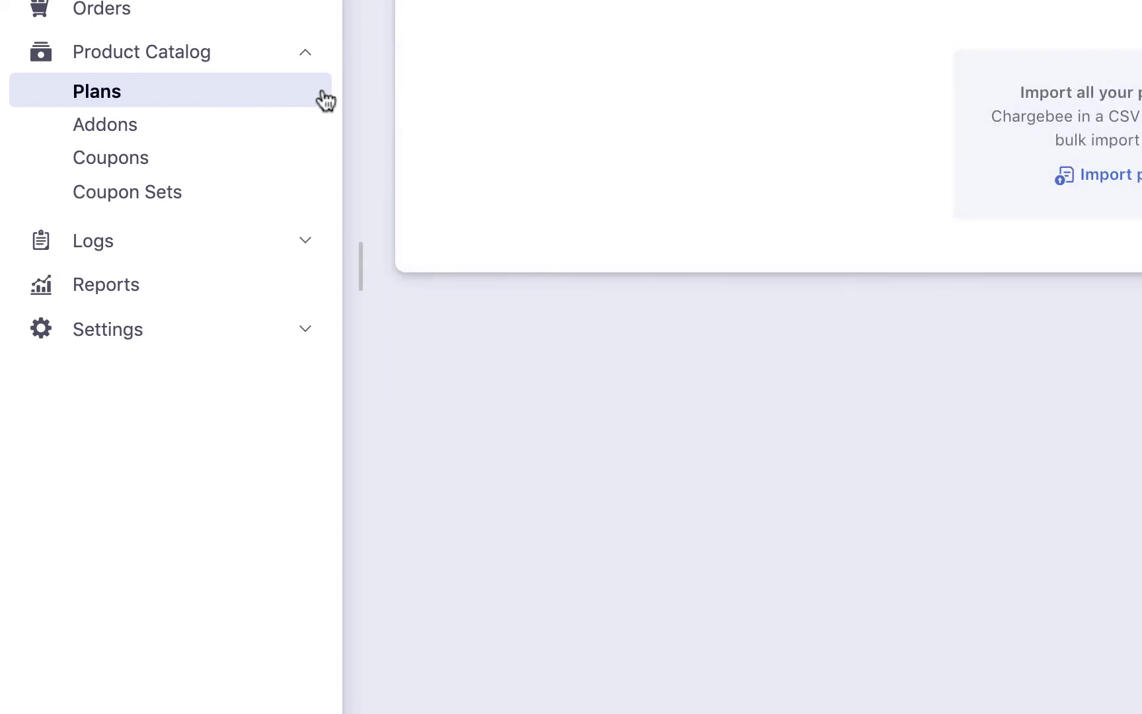
click(628, 213)
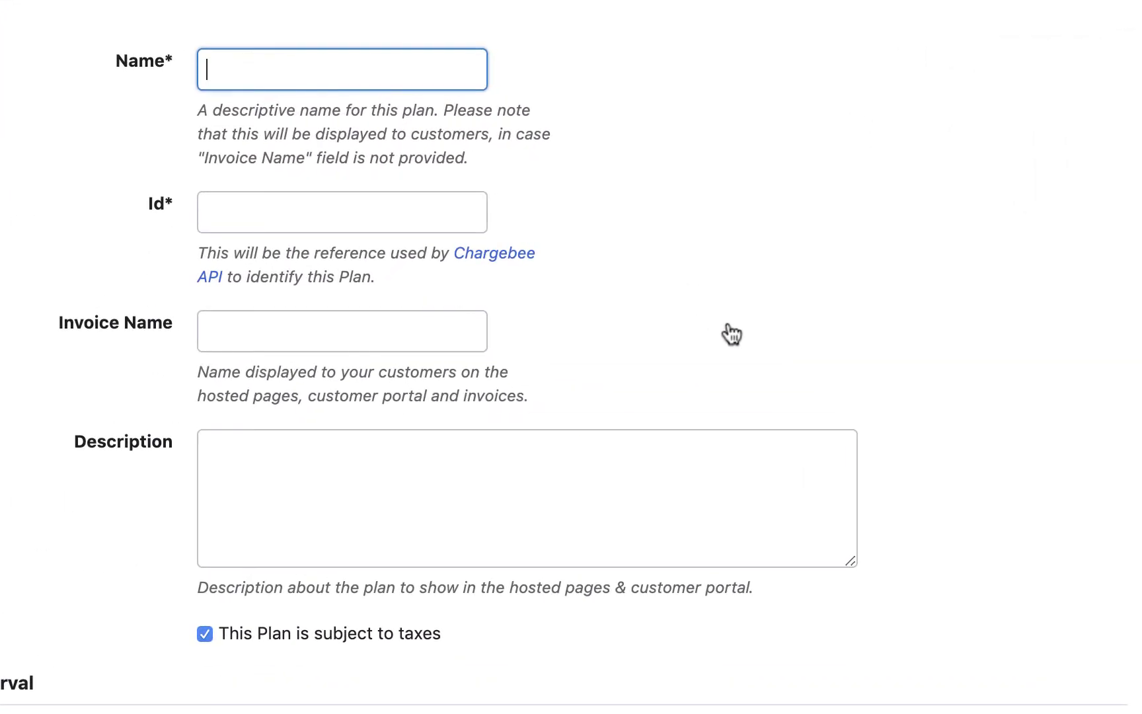
text(Volume )
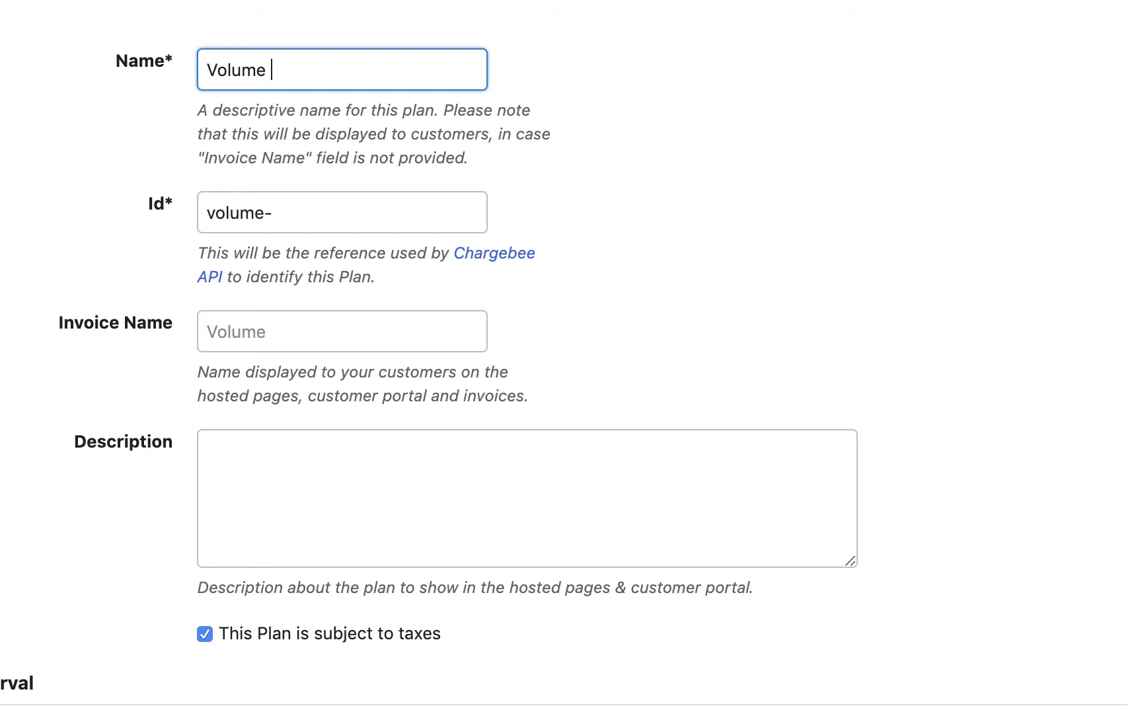
text(- Mon)
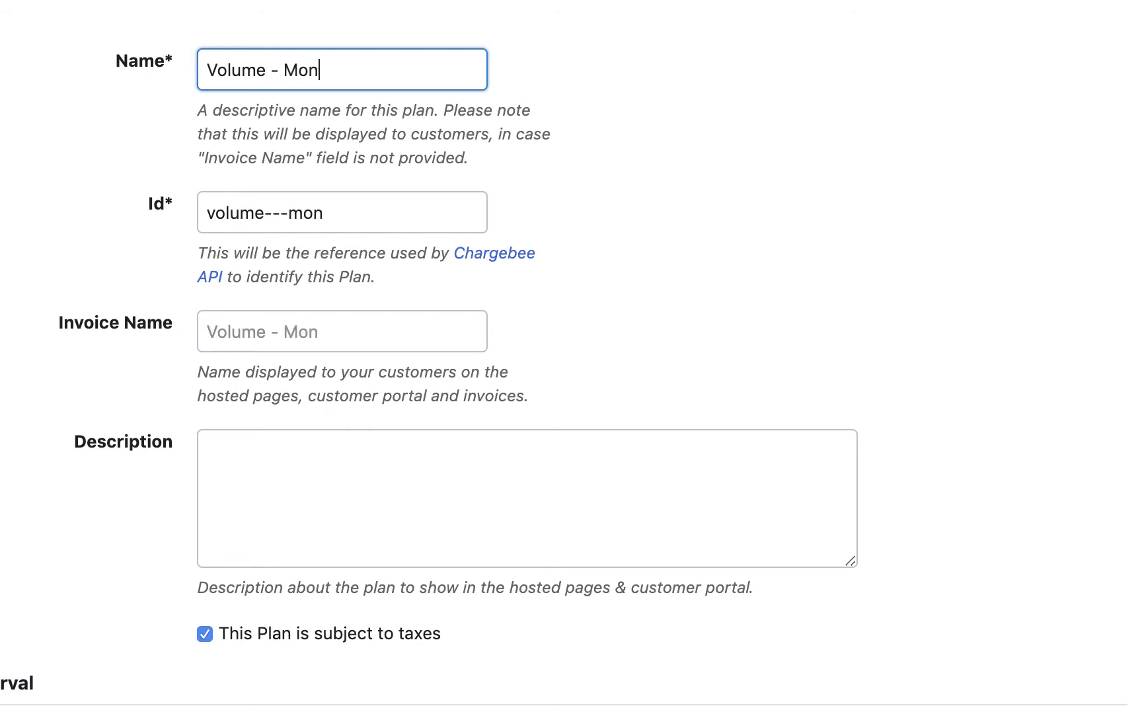
text(thly)
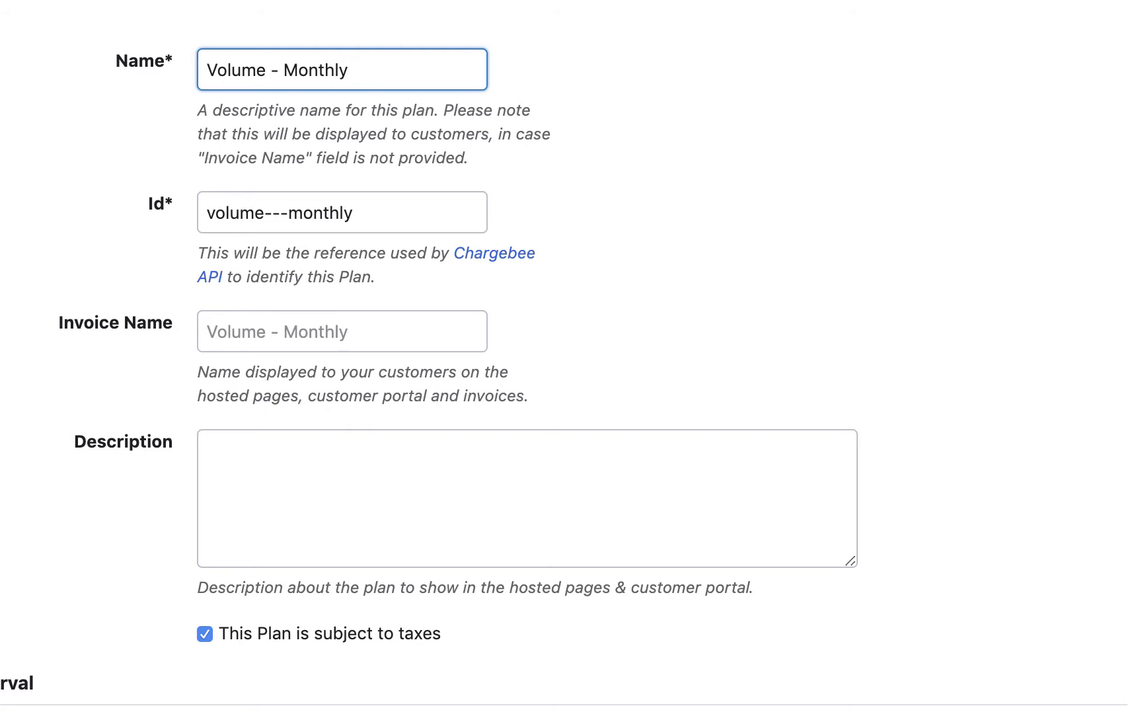
click(450, 206)
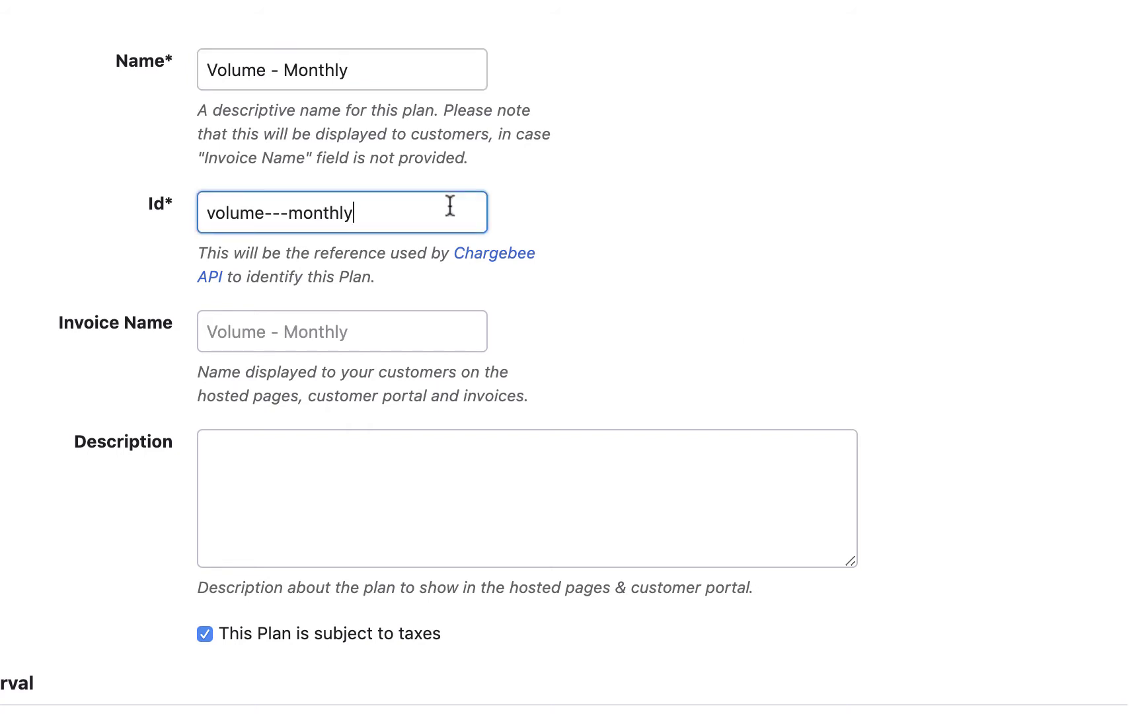
- Set invoice name 'Flourish and Blotts - Monthly' and description 'This plan has a setup cost of $2.', keeping it taxable
click(452, 332)
text(F)
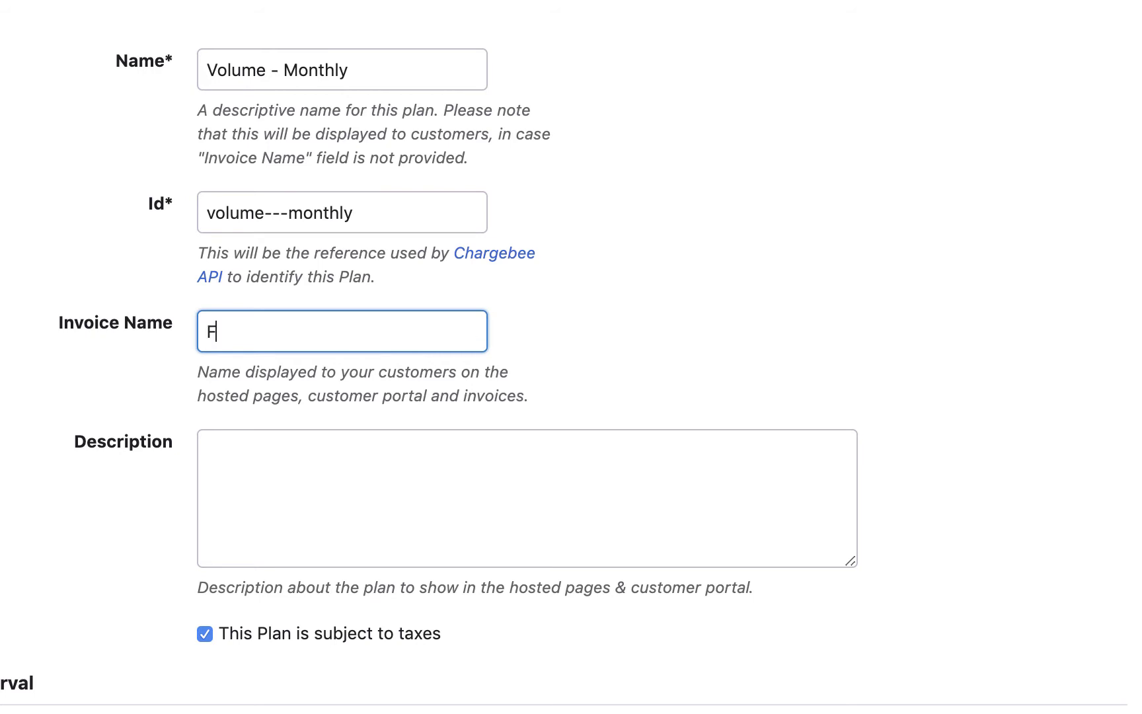
text(lourish and Blotts - Monthly)
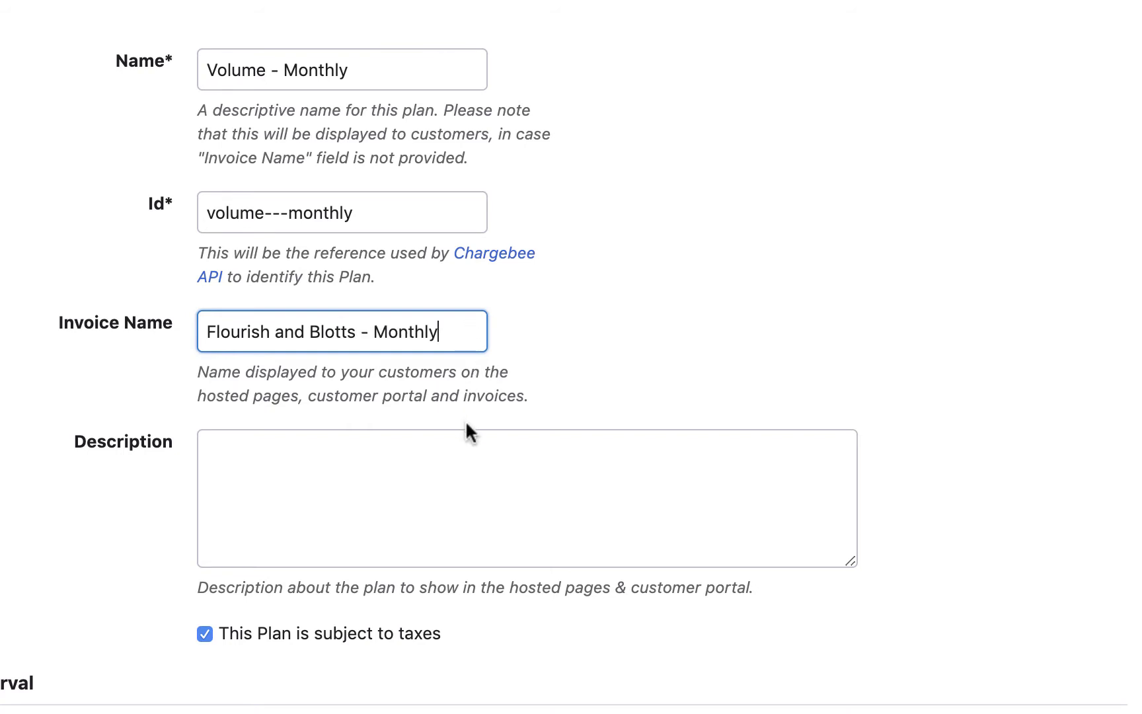
click(468, 431)
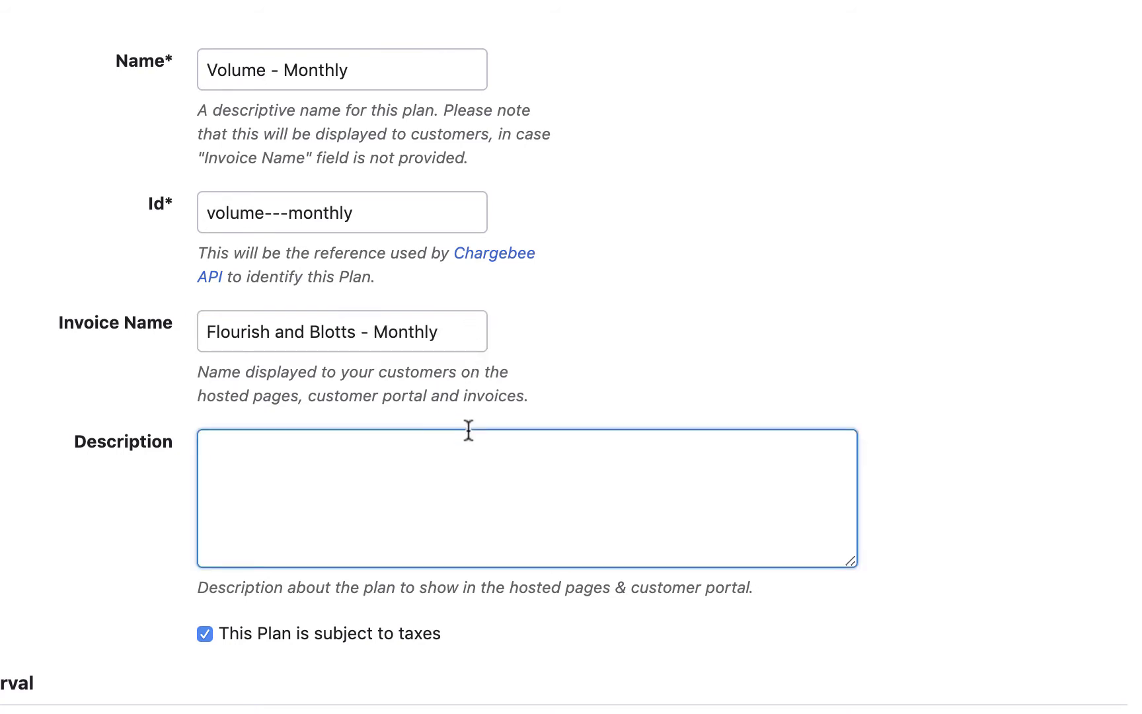
text(This plan has a setup cost of )
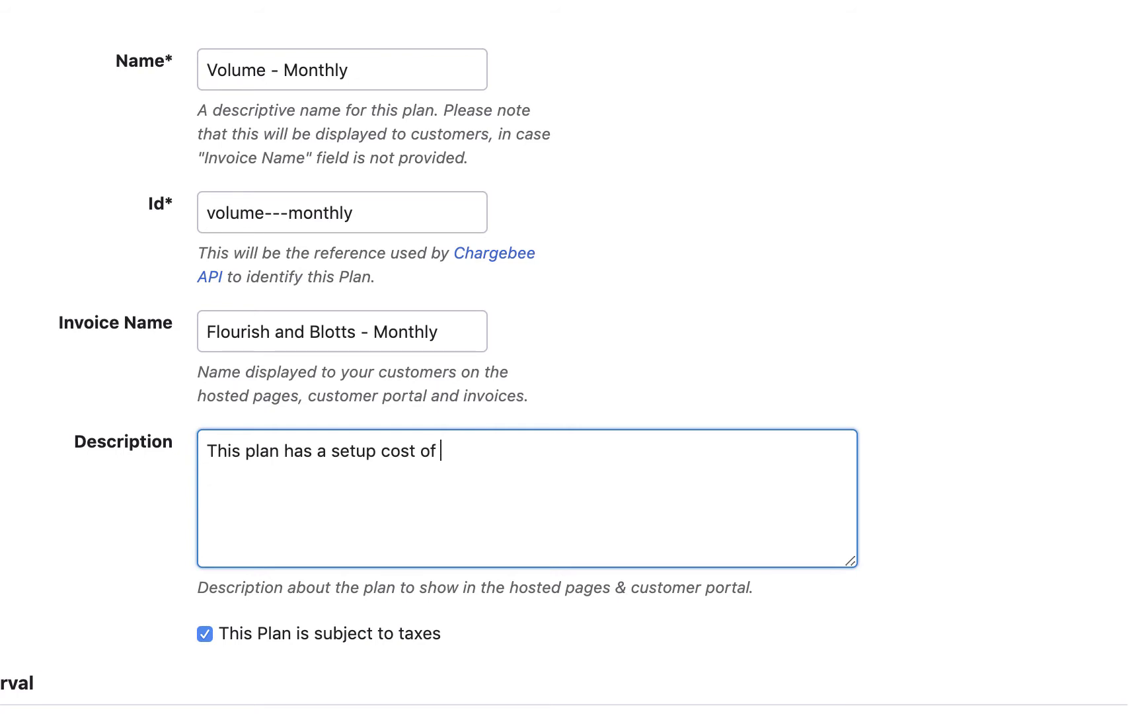
text($2.)
click(426, 631)
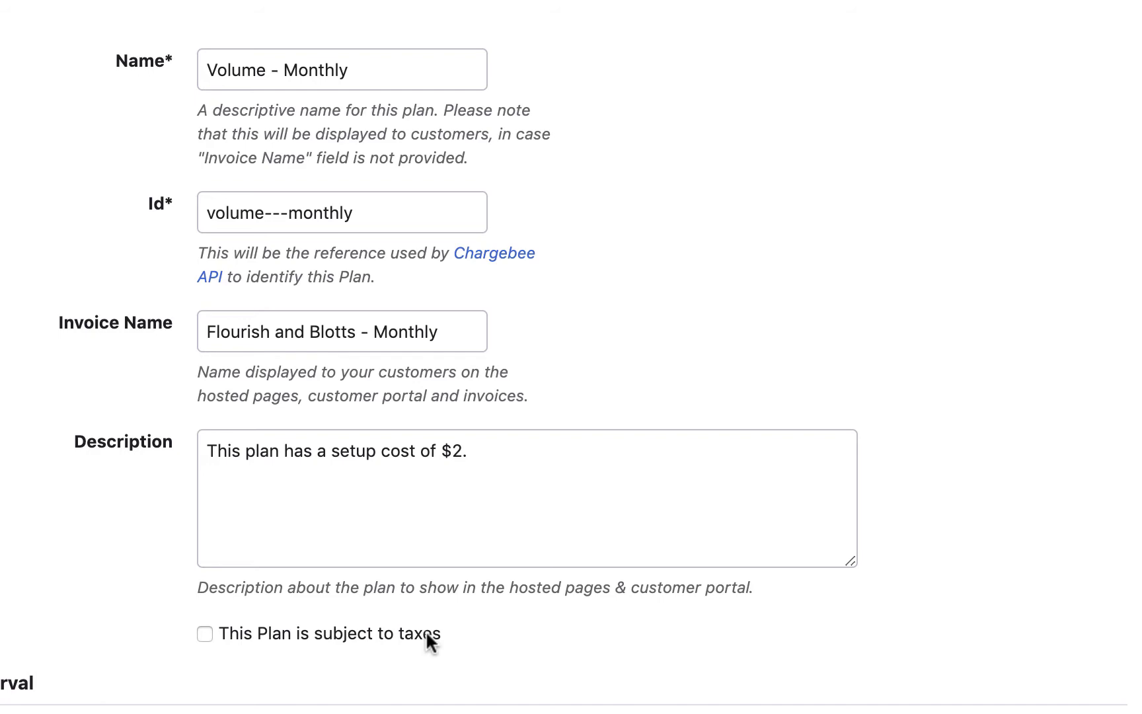
click(426, 631)
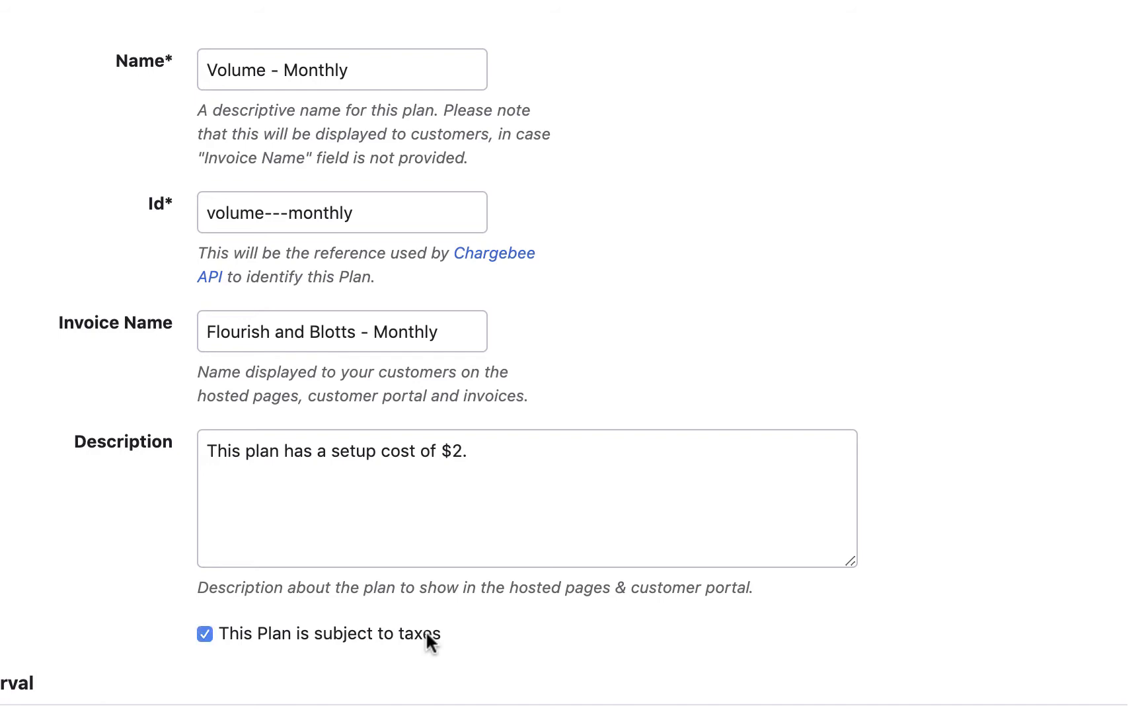
- Keep billing at every 1 Month(s) and set 12 billing cycles
click(467, 409)
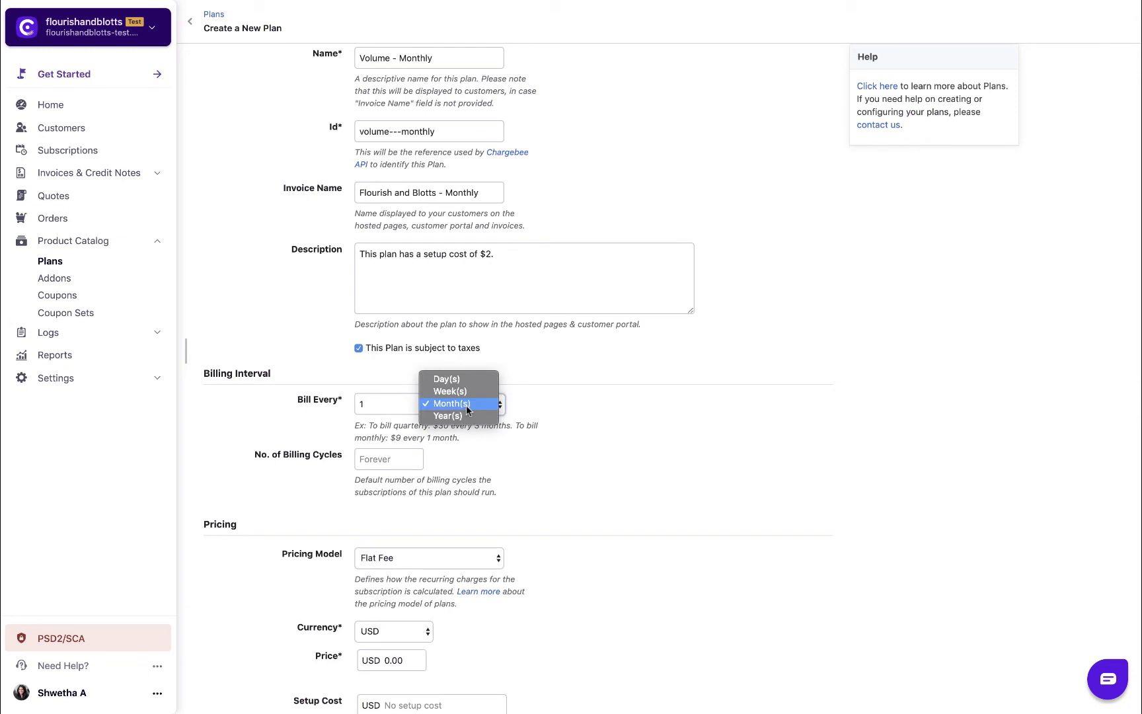
click(517, 410)
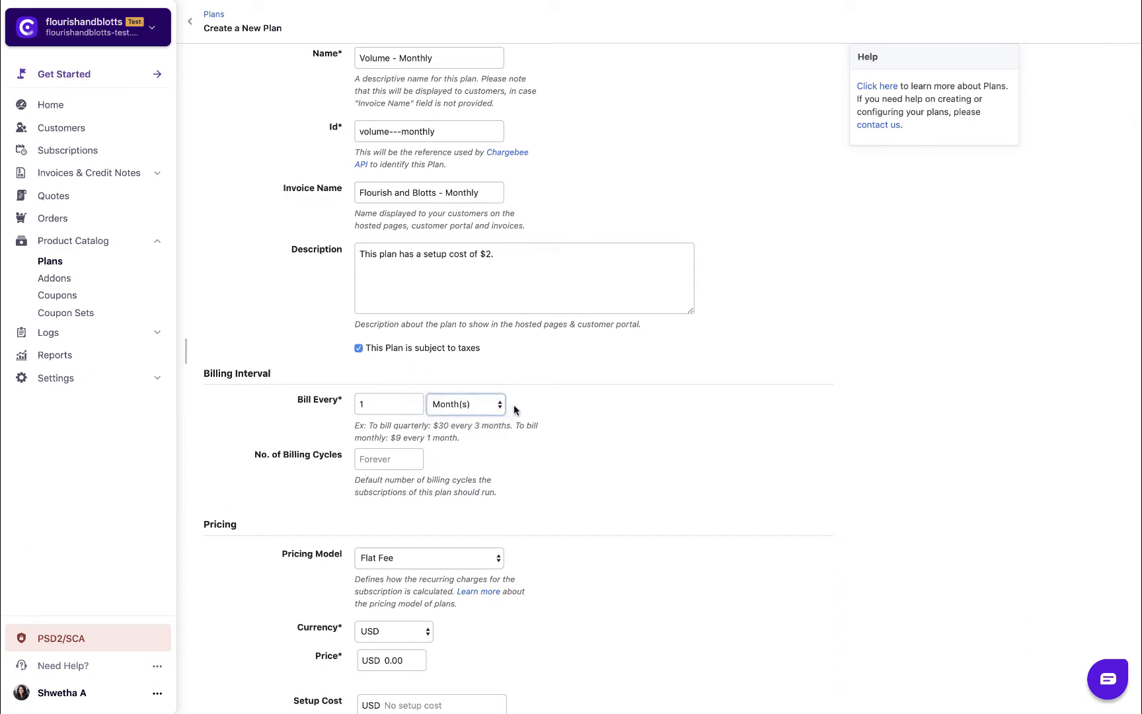
click(405, 458)
text(12)
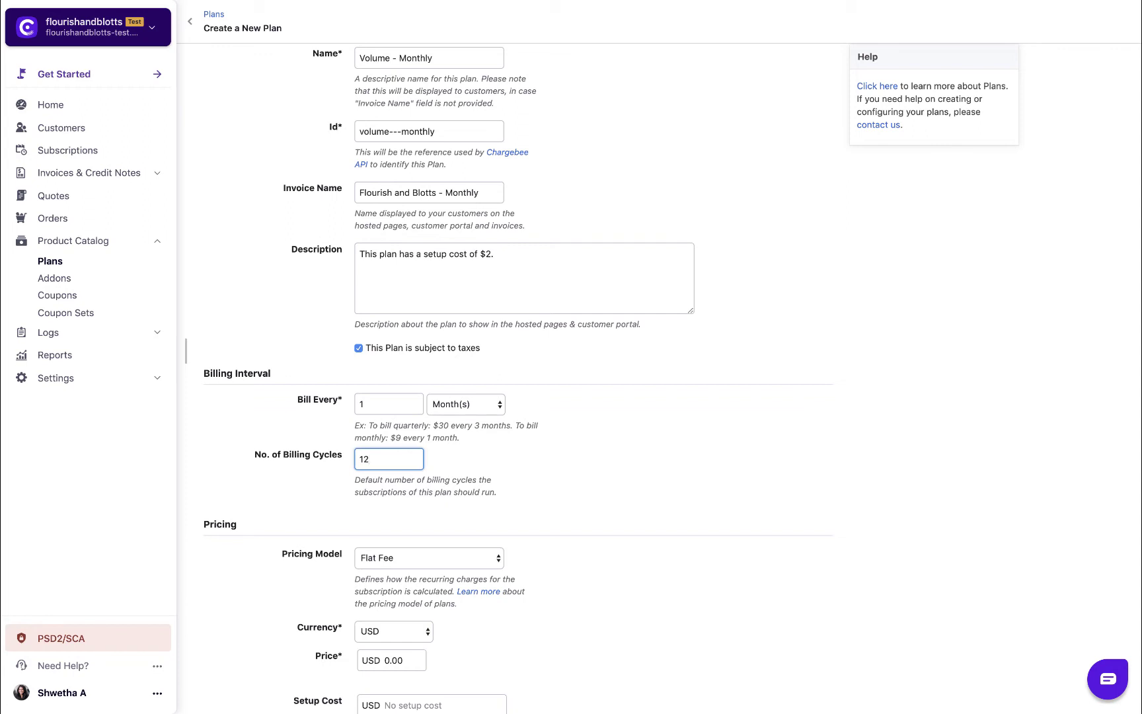
scroll(673, 365, down, 4)
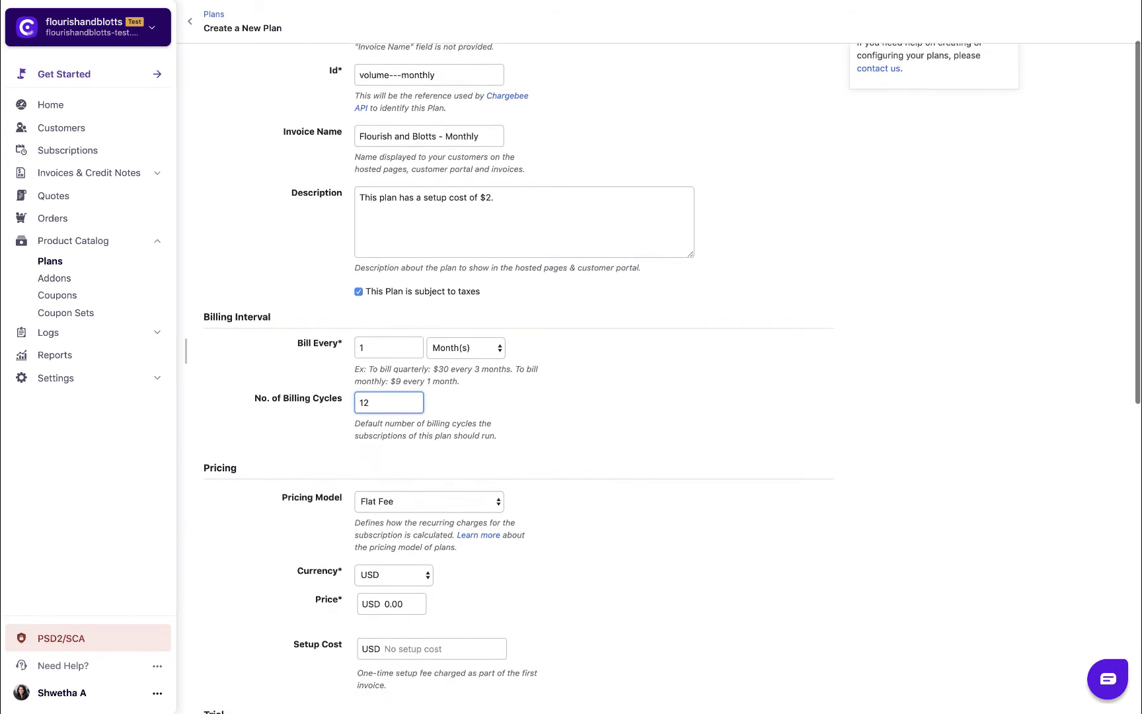
scroll(406, 463, down, 1)
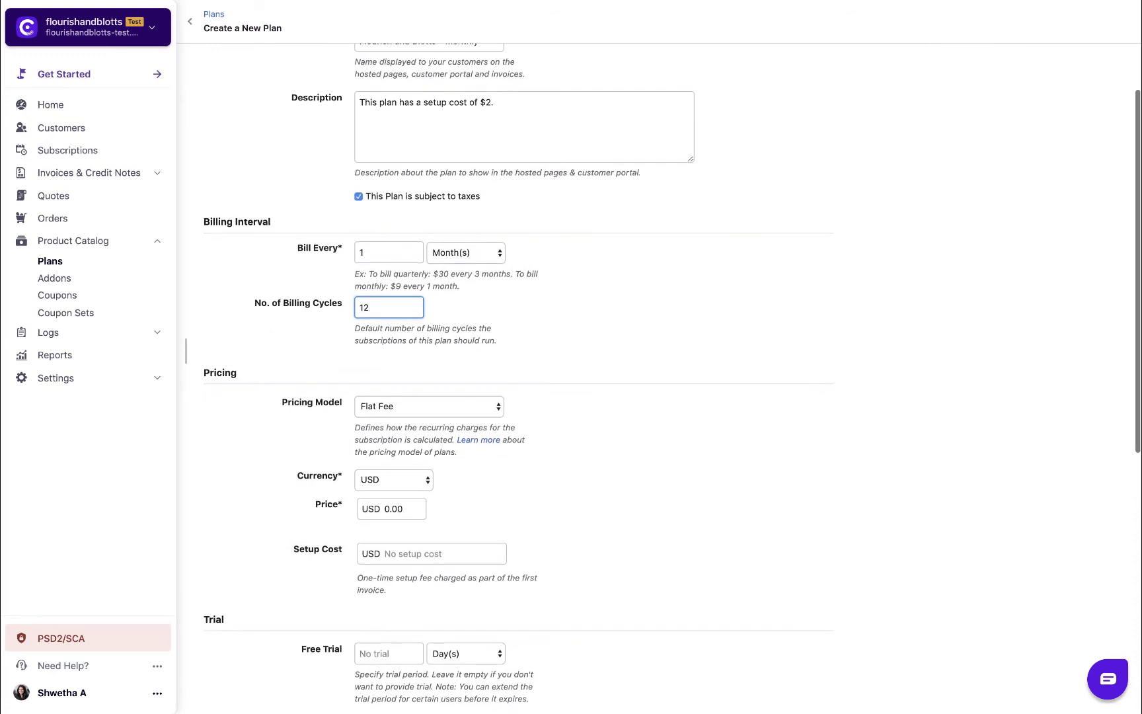
- Switch pricing to Volume in USD with the first tier of 1–20 units at 15
click(416, 407)
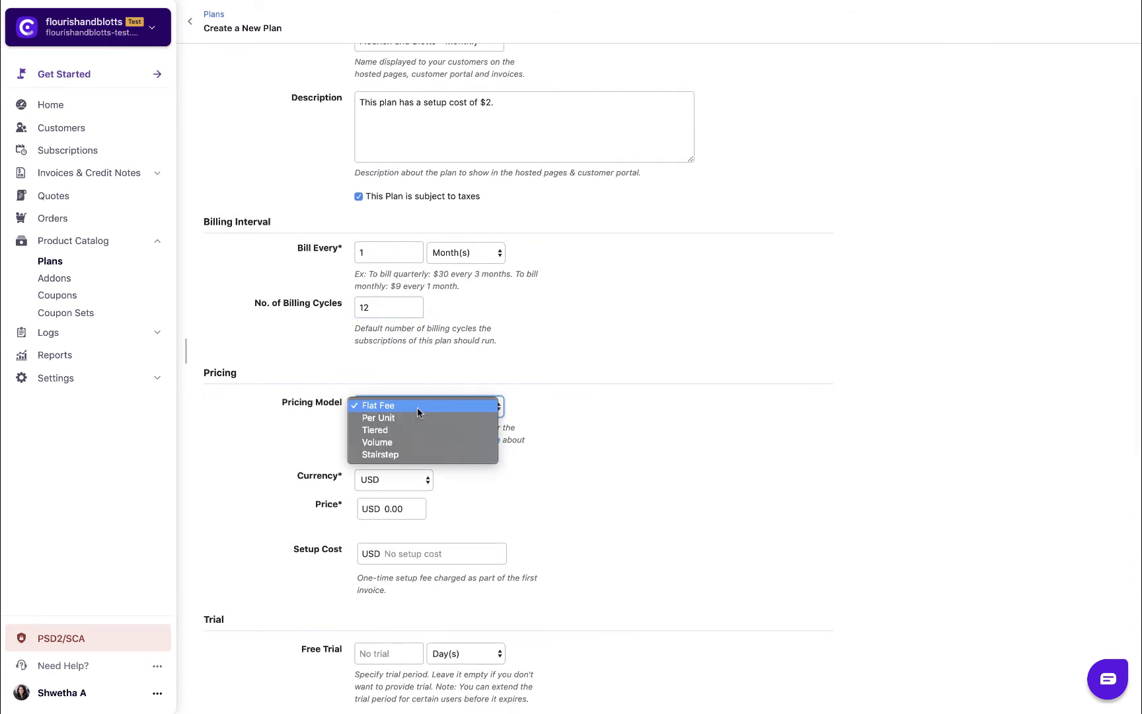
click(411, 443)
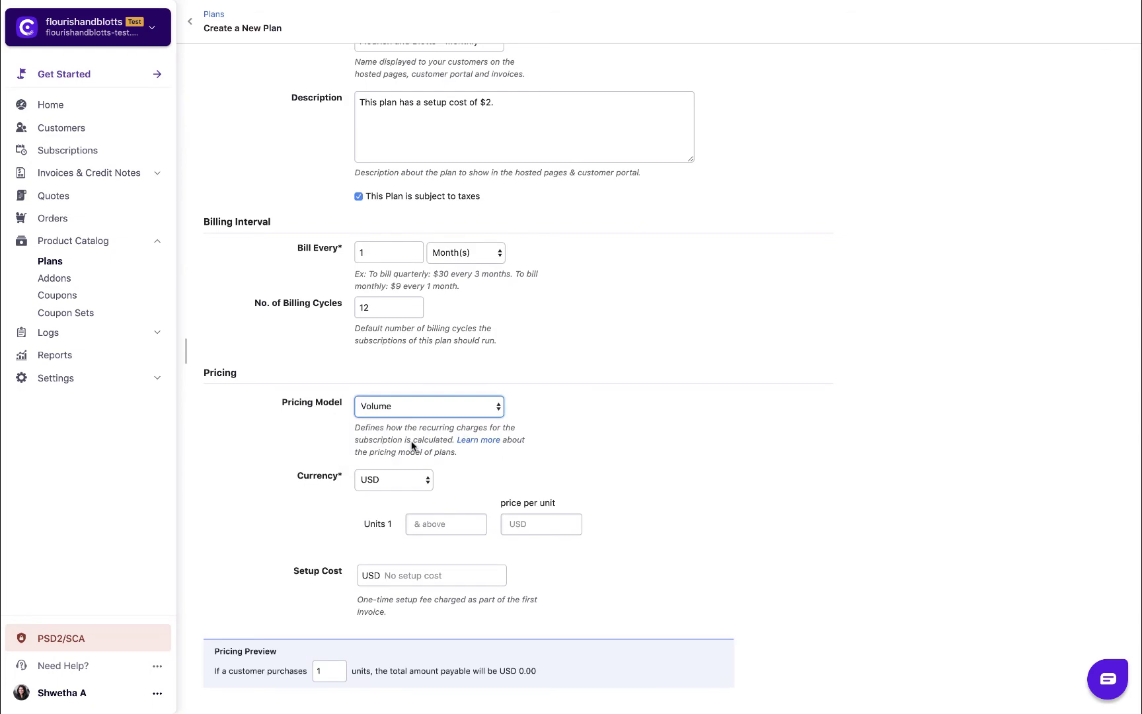
click(417, 482)
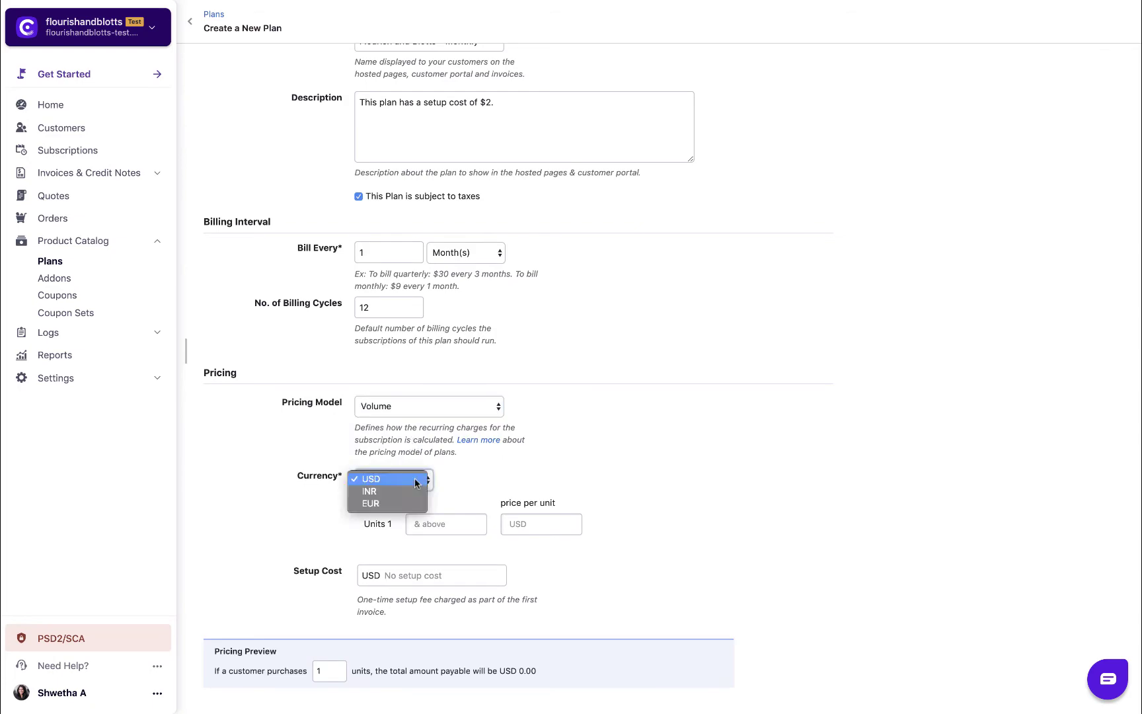
click(416, 482)
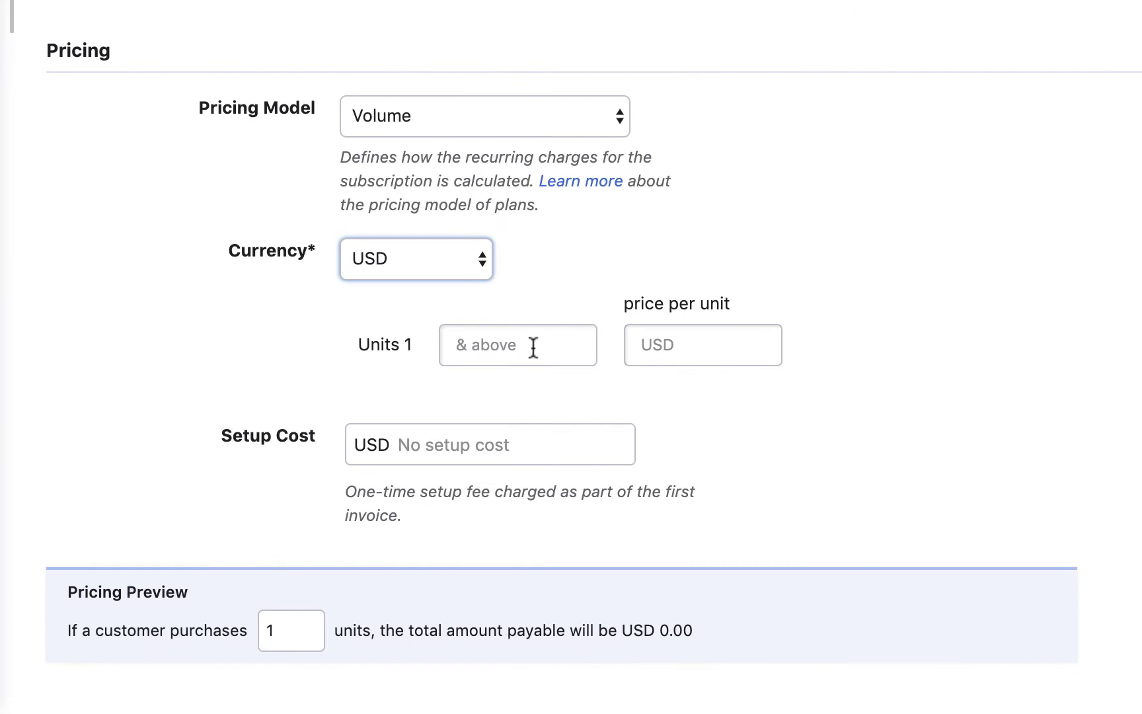
click(453, 525)
text(20)
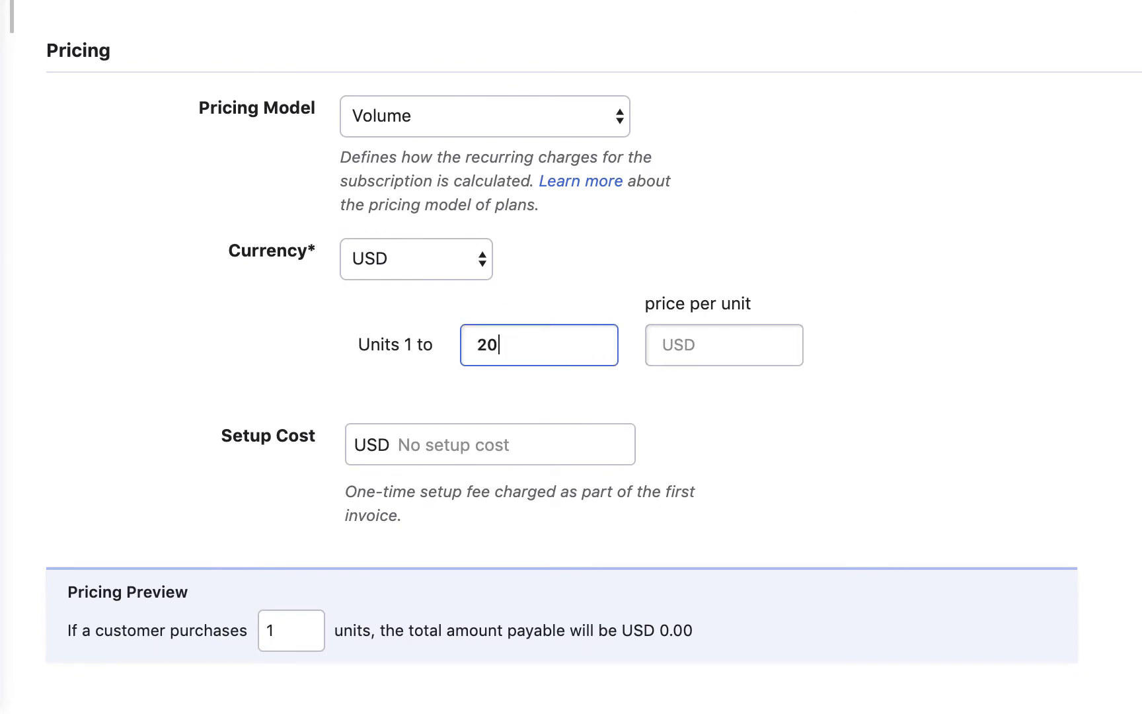
click(687, 349)
text(15)
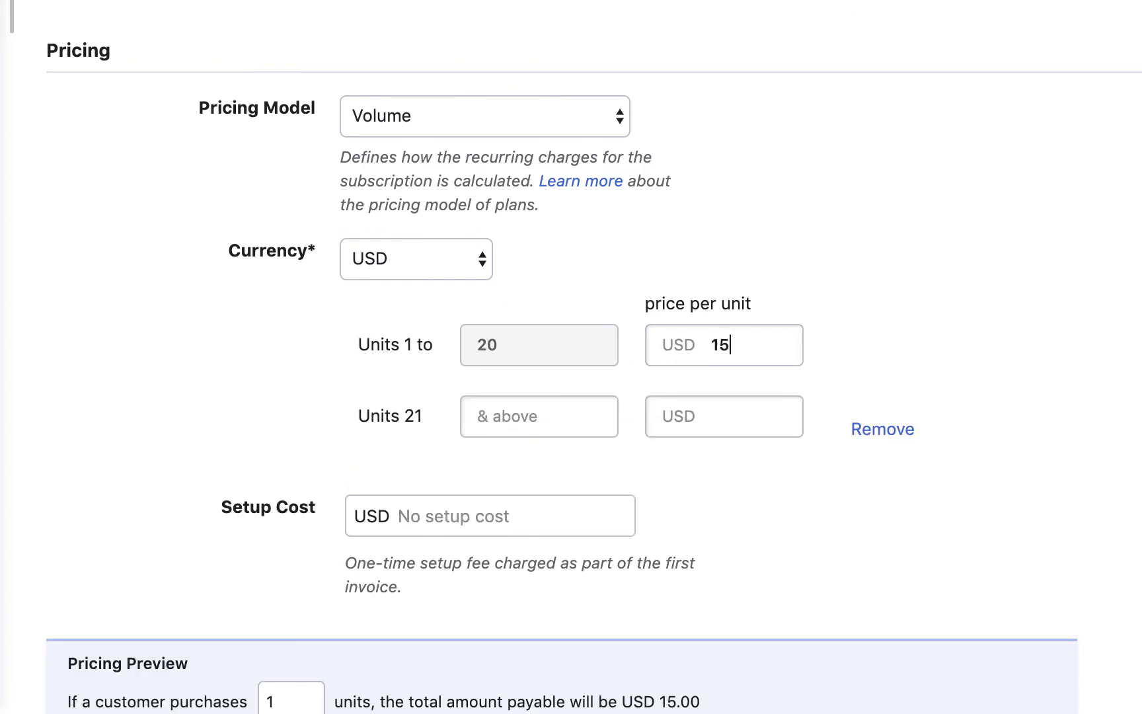
- Price units 21–40 at 13 and 41 and above at 10
click(576, 417)
text(40)
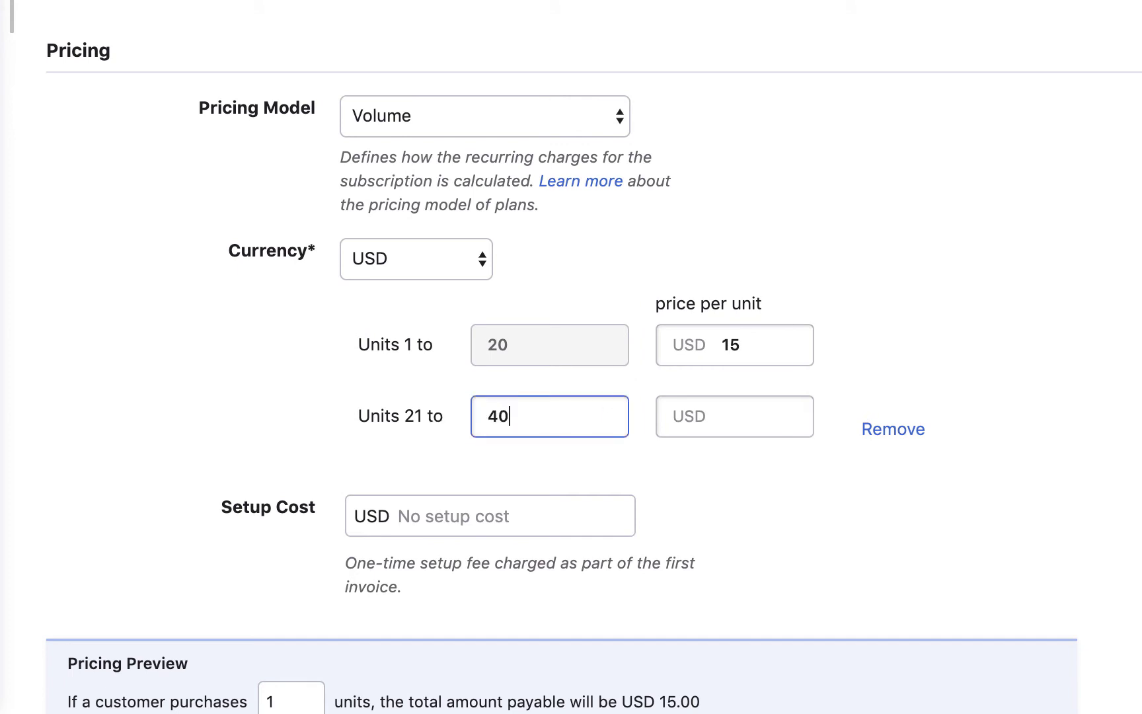
click(713, 419)
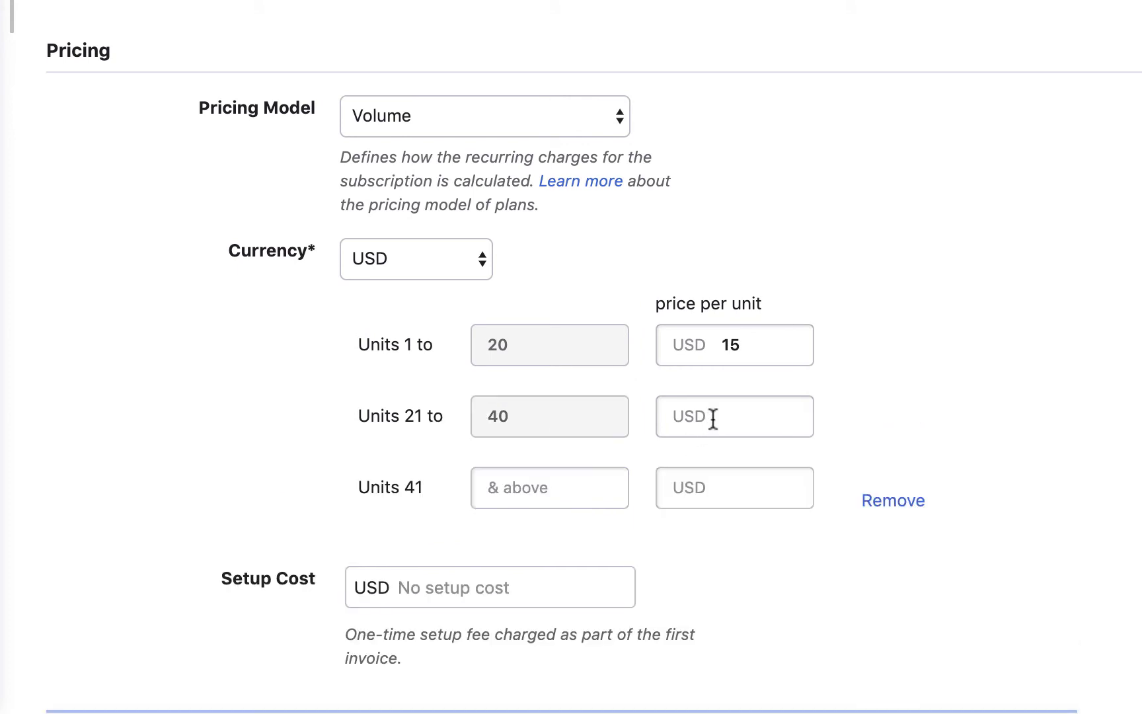
text(13)
click(720, 486)
text(10)
- Preview pricing for 20 units, then 21 units, totalling USD 273.00
scroll(571, 357, down, 5)
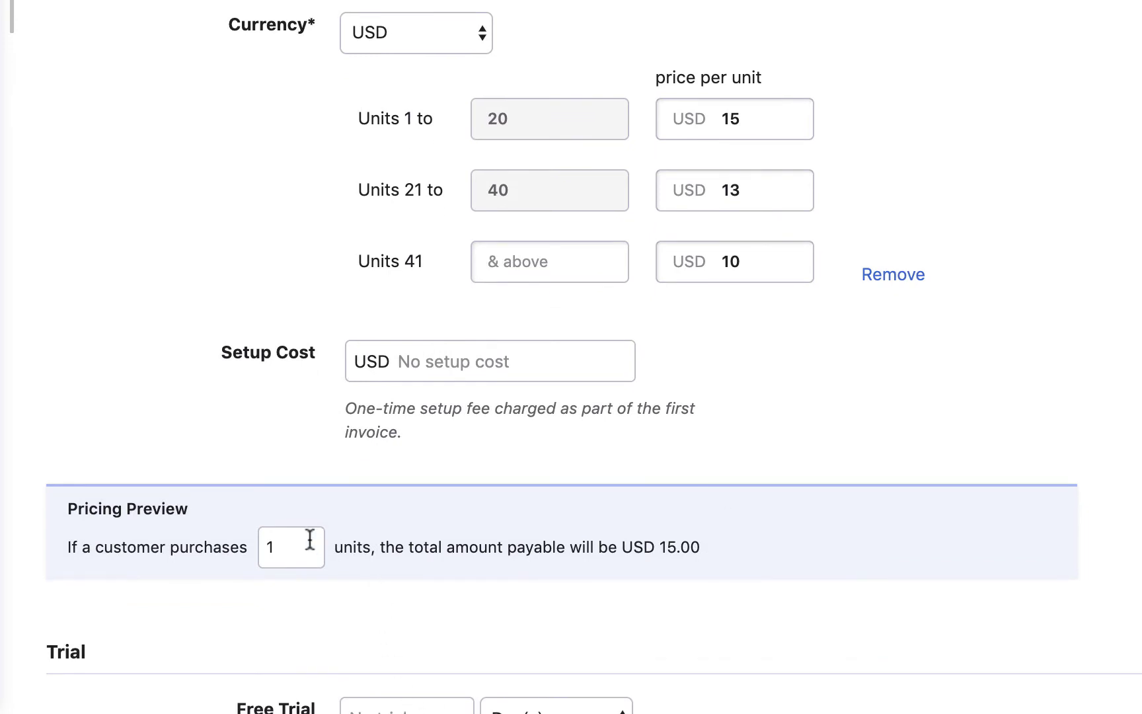
double_click(308, 546)
text(20)
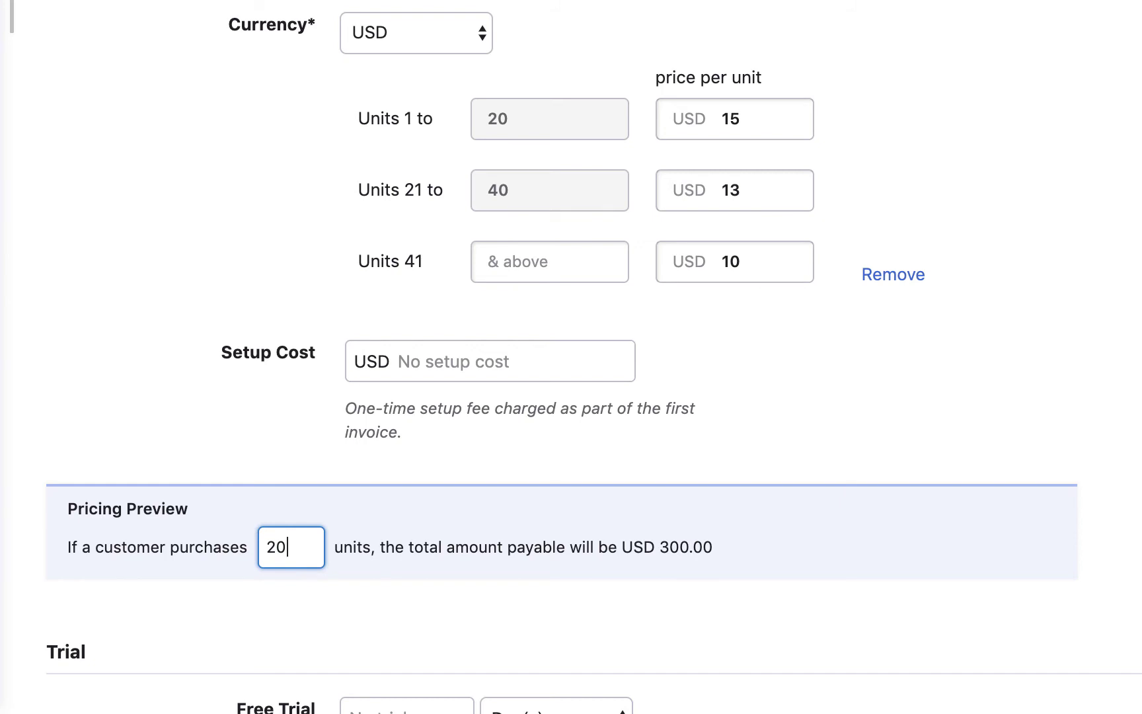
key(BackSpace)
text(1)
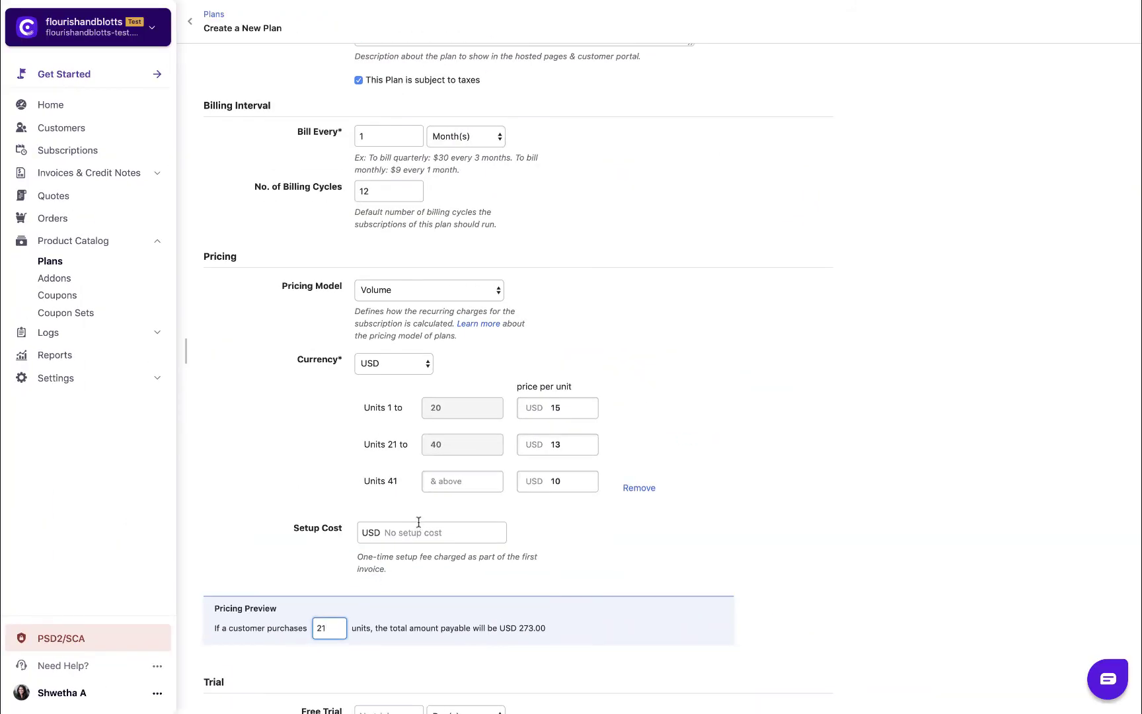
- Set a one-time setup cost of USD 2, leaving the free trial unit at Day(s)
click(420, 527)
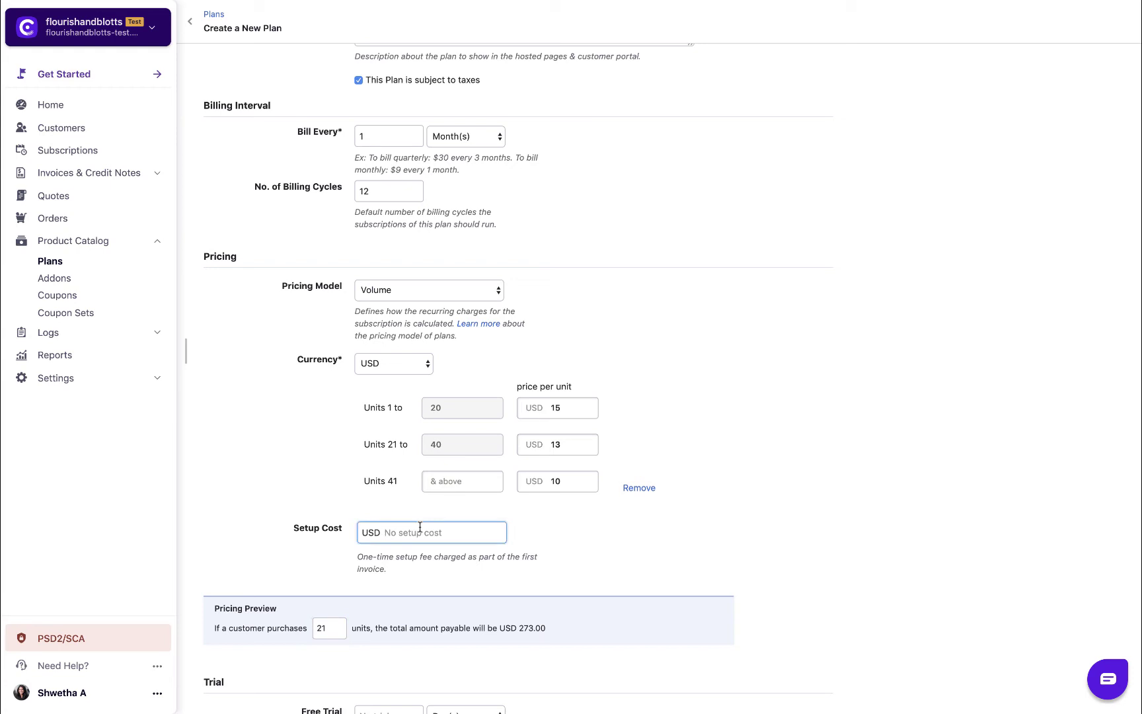
text(2)
scroll(518, 378, down, 5)
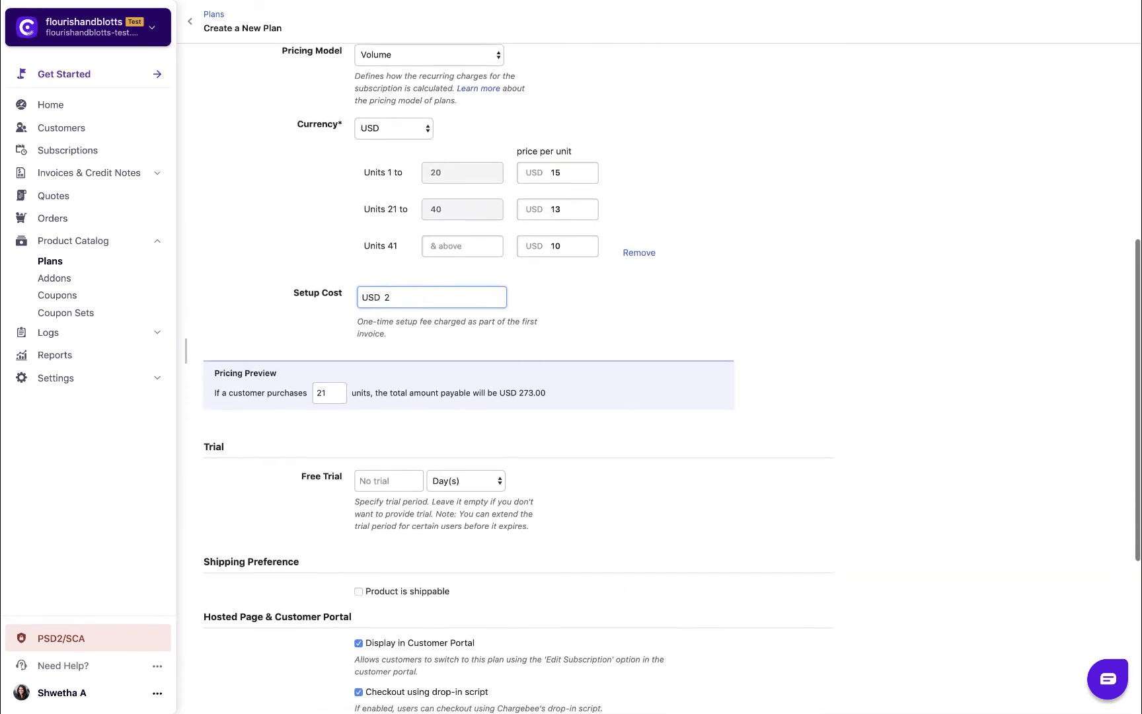
click(482, 481)
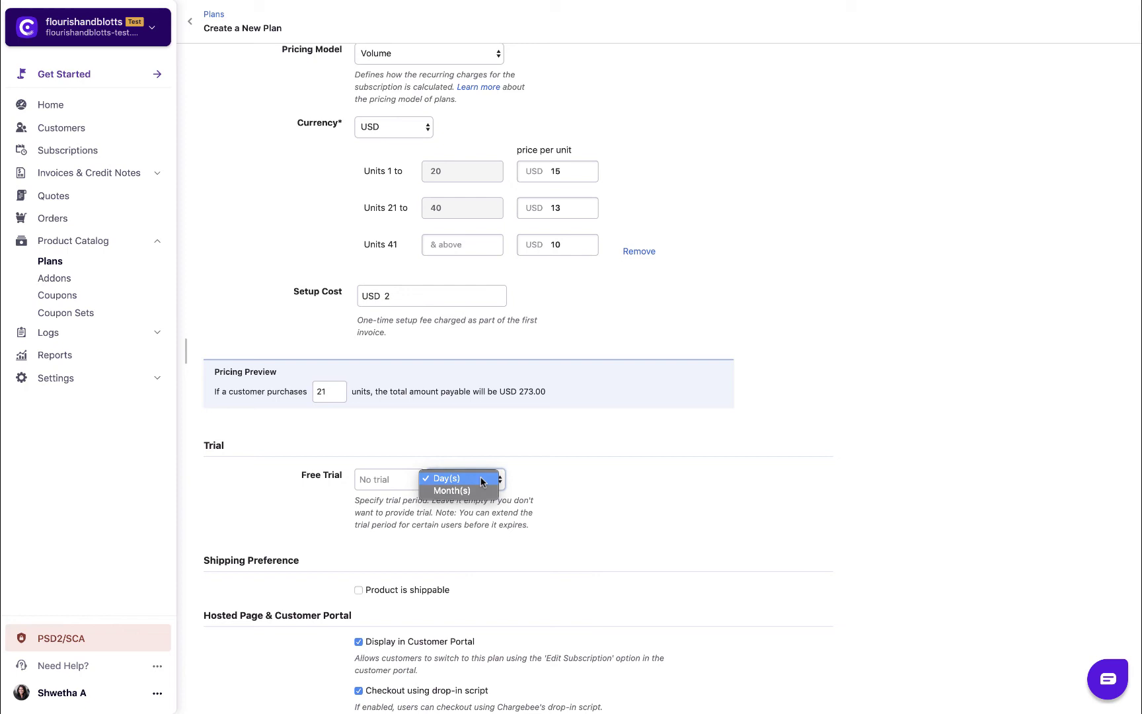
click(482, 481)
scroll(482, 480, down, 3)
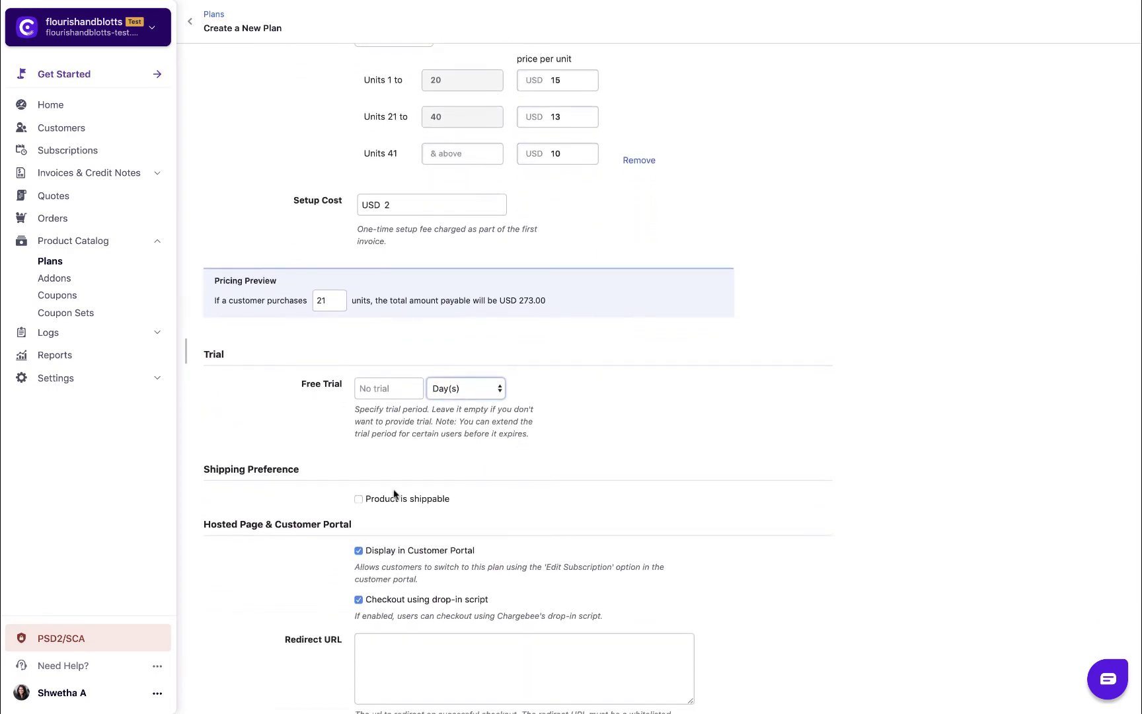
- Make the product shippable every 1 Month(s)
click(358, 499)
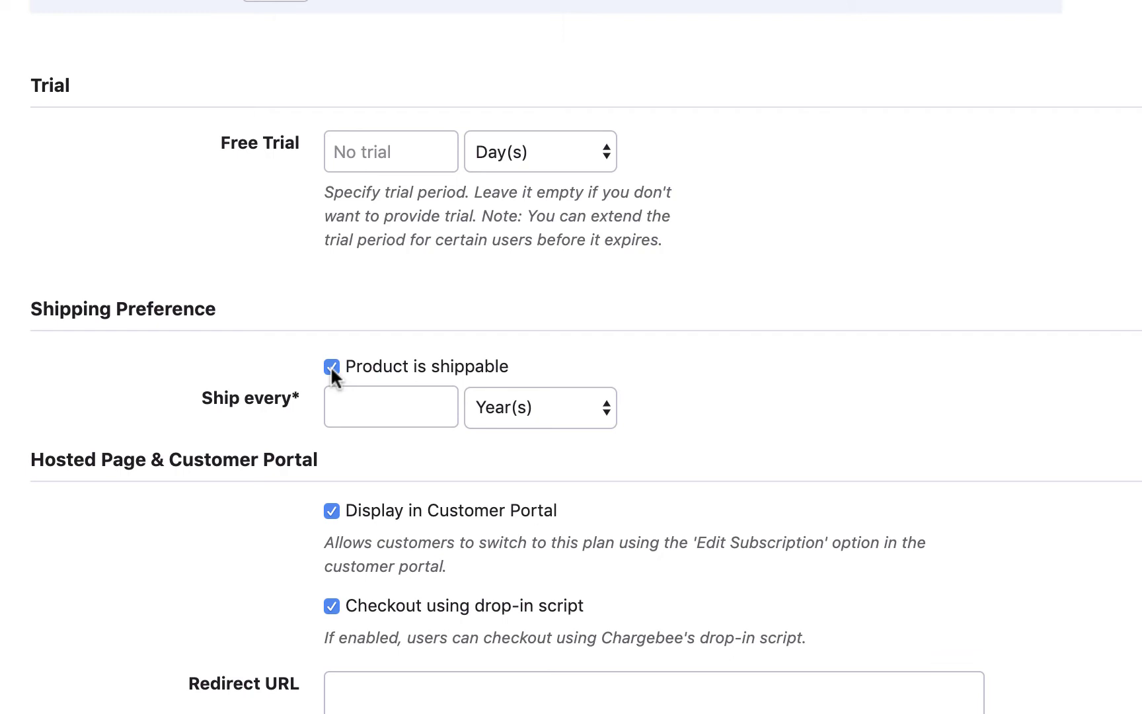
click(502, 396)
click(513, 427)
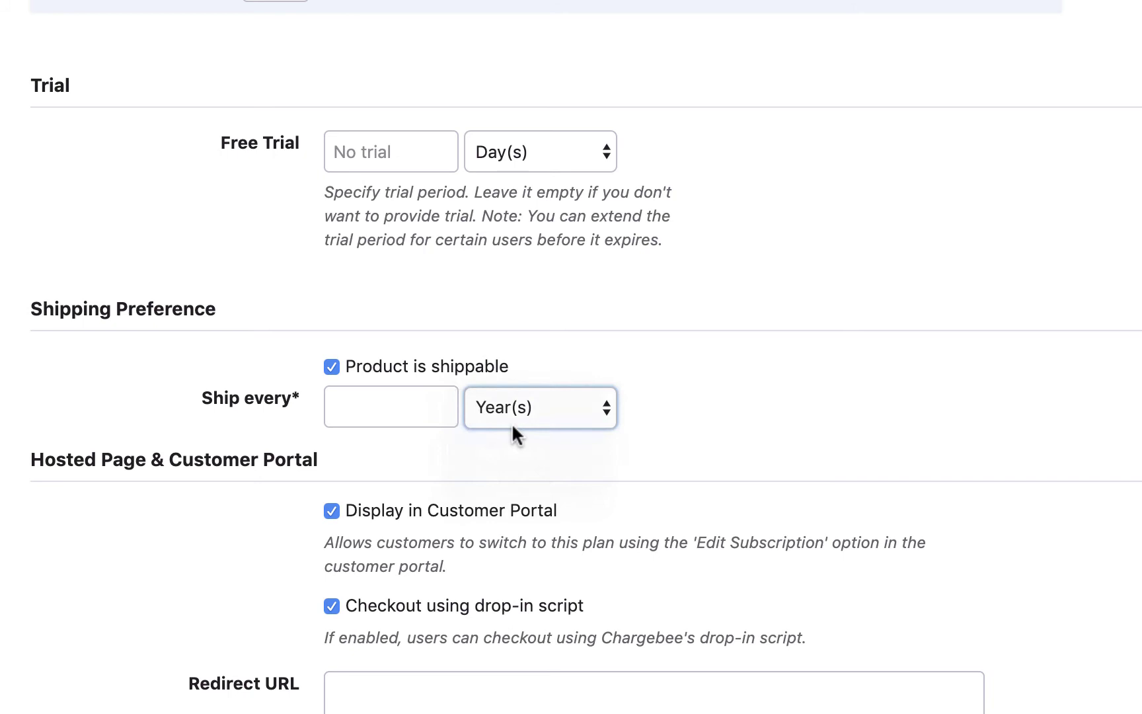
click(413, 404)
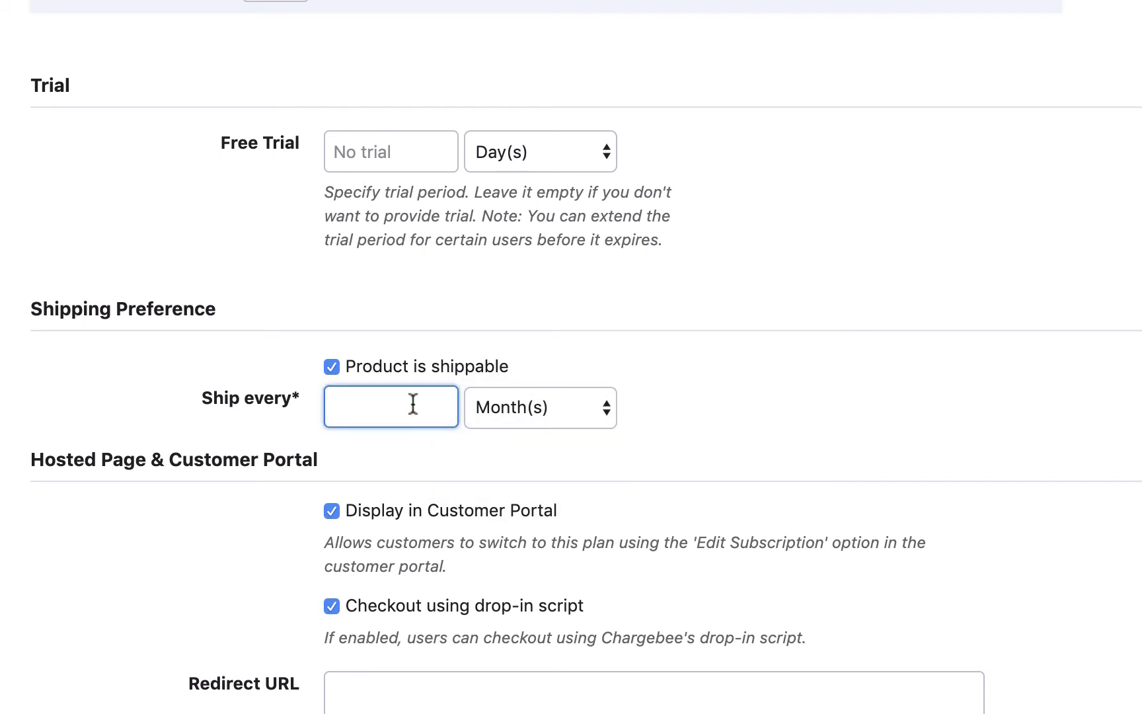
text(1)
scroll(485, 407, down, 3)
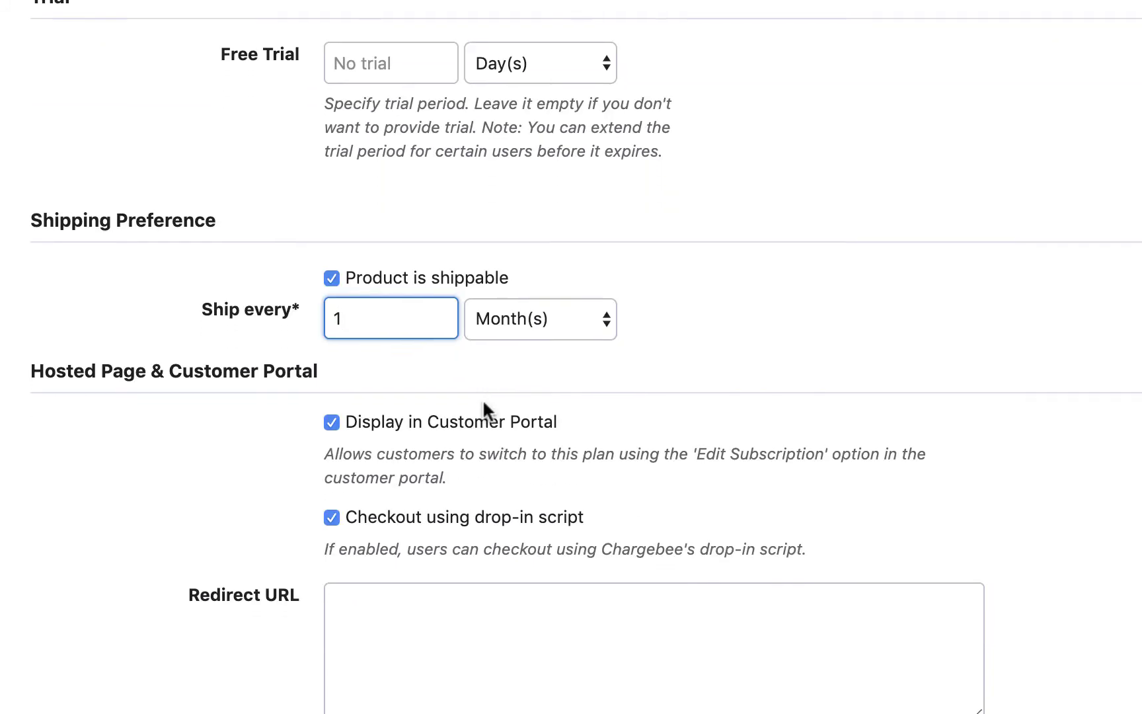
scroll(486, 410, down, 2)
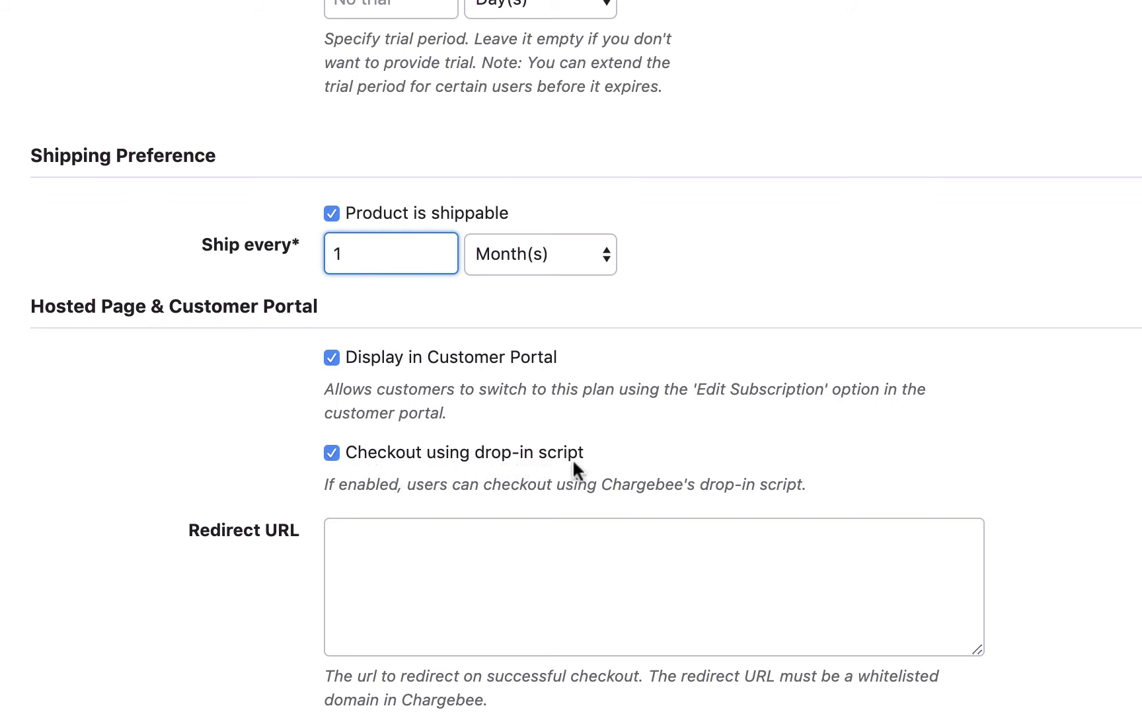
scroll(574, 463, down, 2)
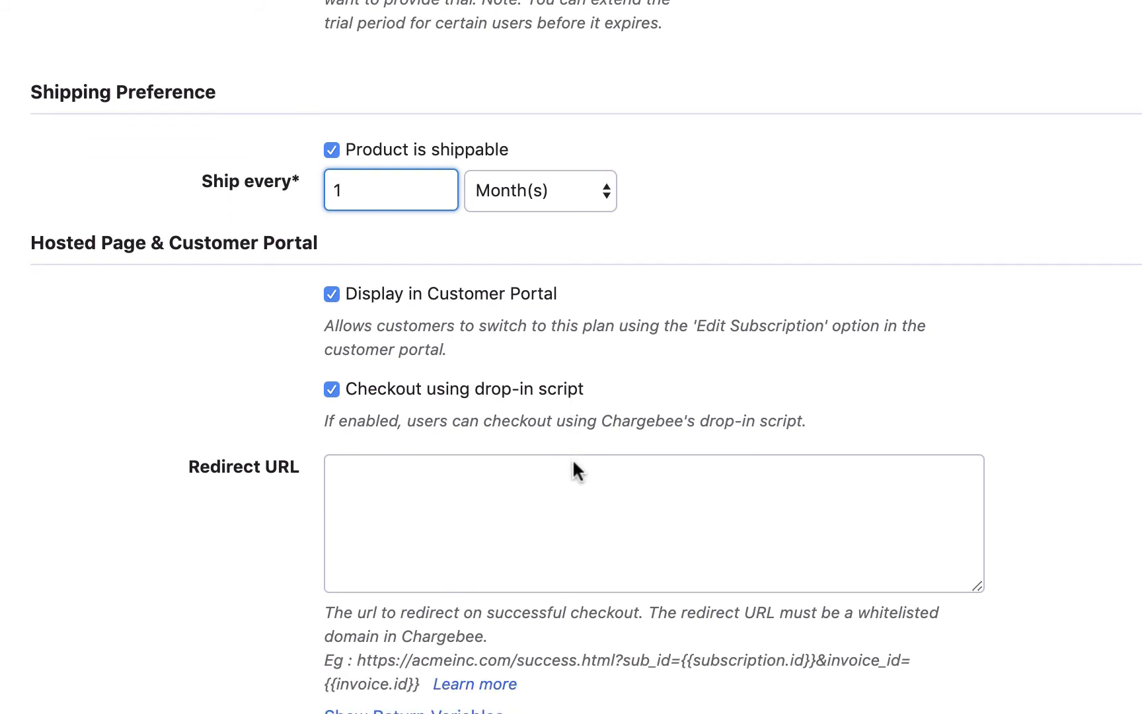
click(564, 482)
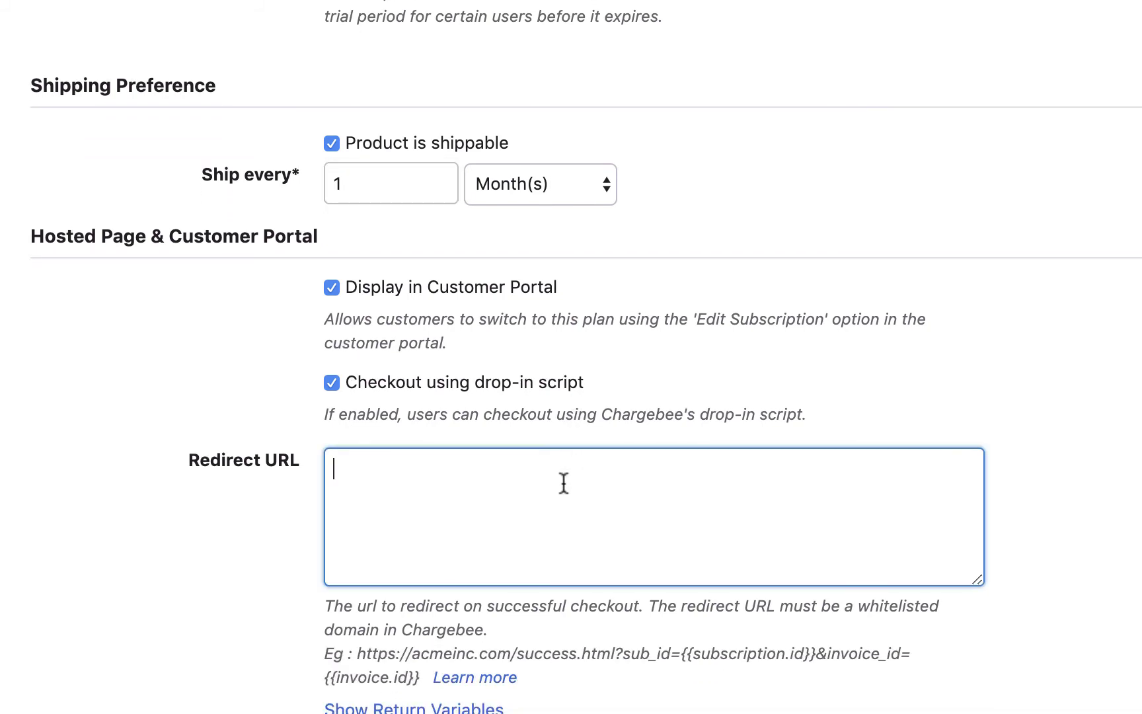
text(https://acmeinc.com/success.html)
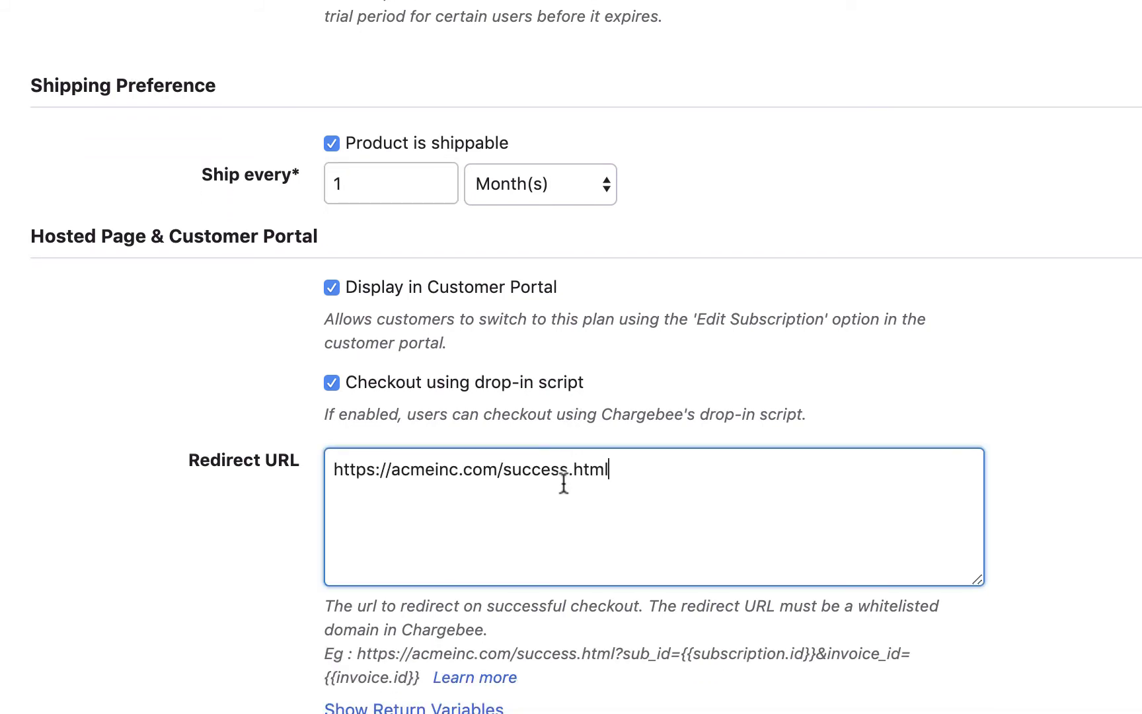
scroll(563, 483, down, 1)
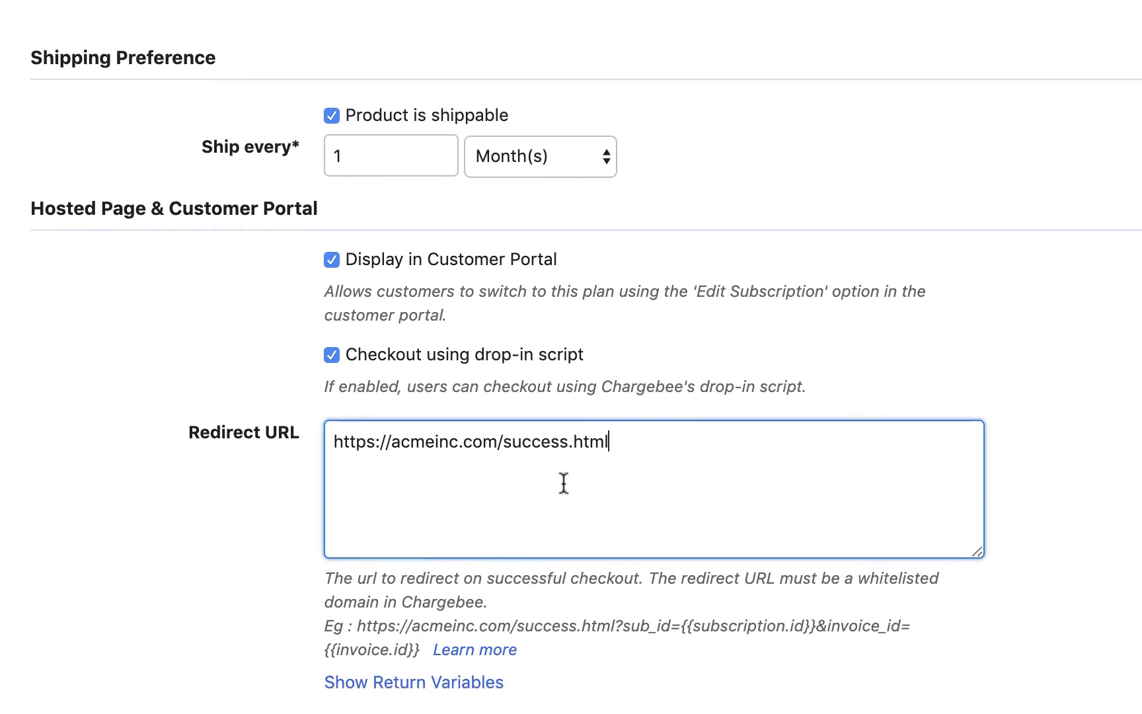
scroll(564, 483, down, 3)
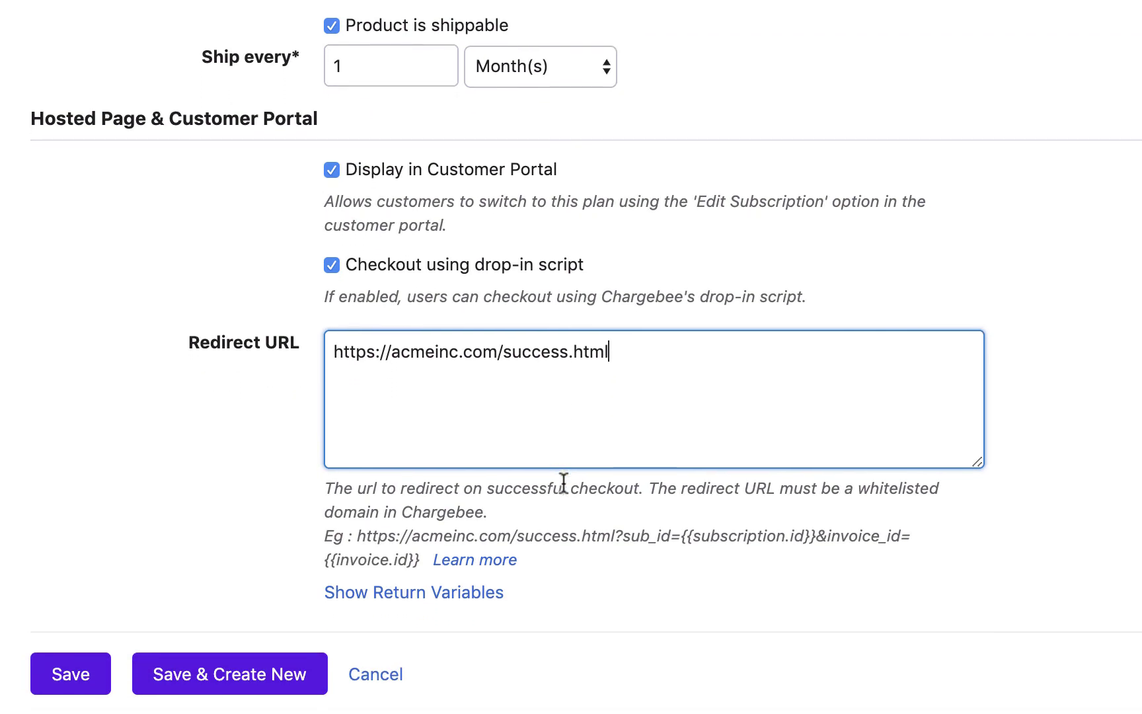
- Save the plan and take its $275.00 checkout preview through the customer email and billing-address steps
click(77, 667)
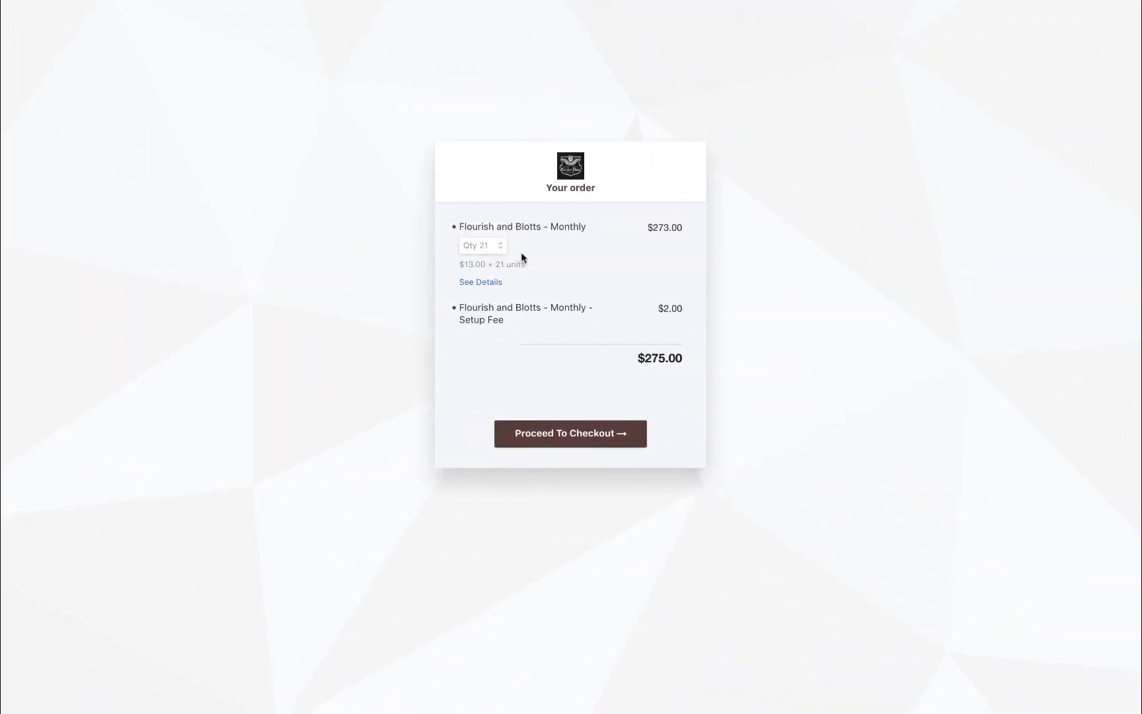
click(560, 431)
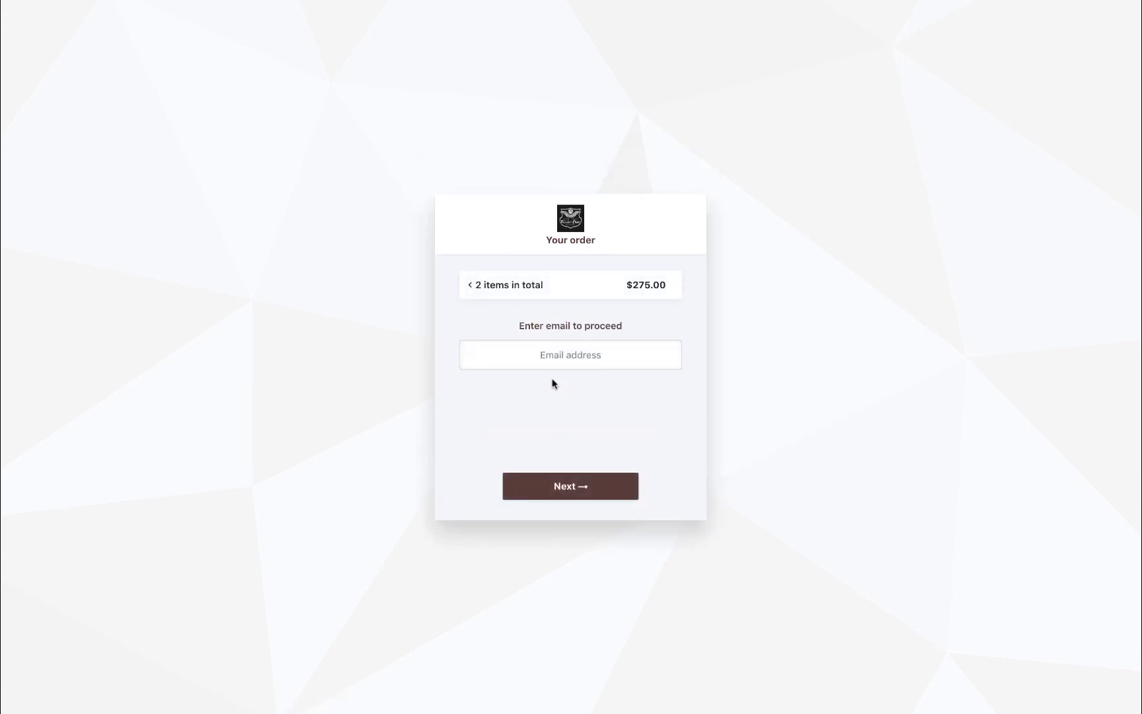
click(552, 496)
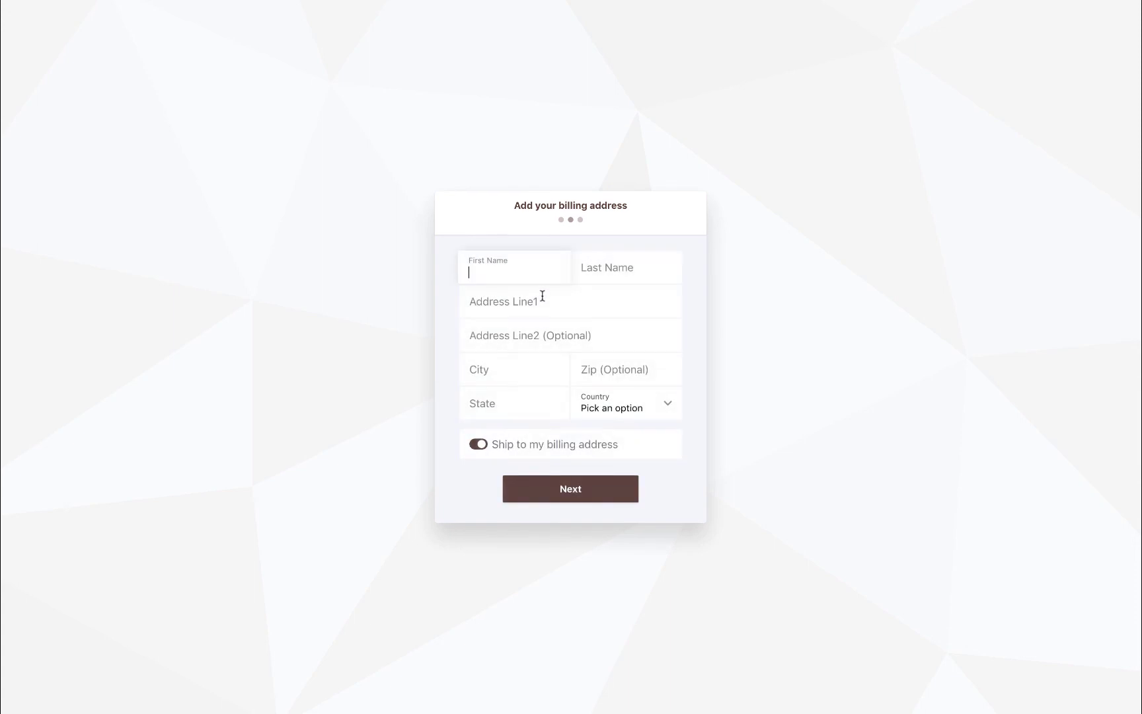
click(546, 493)
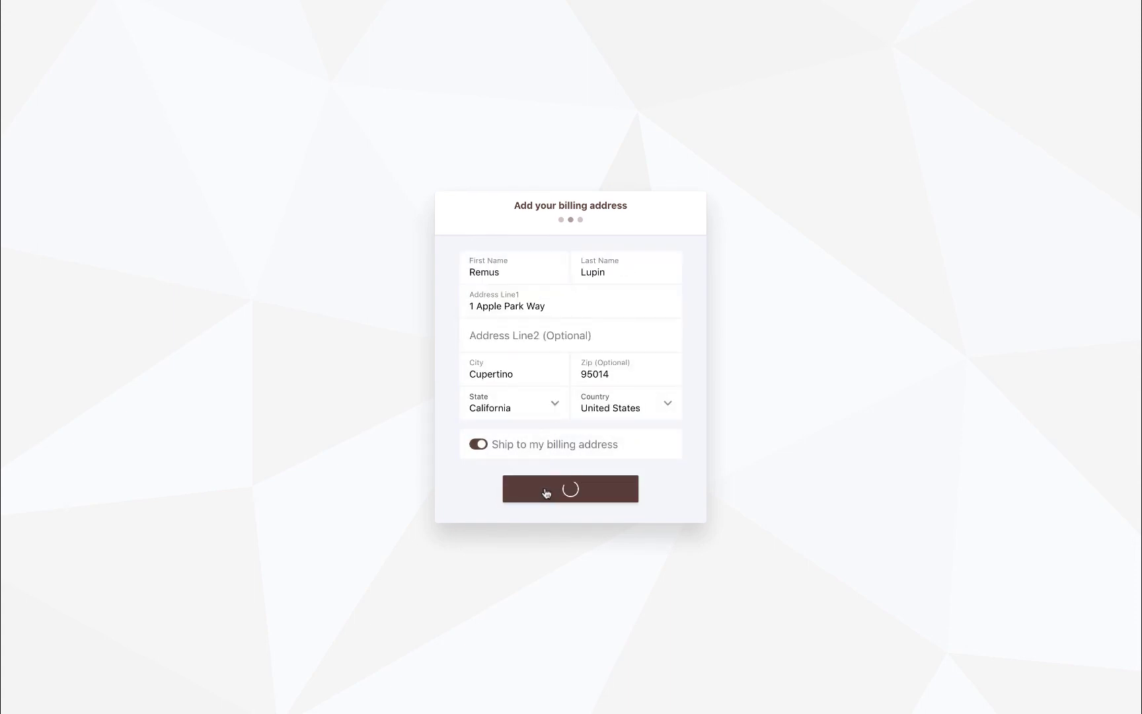